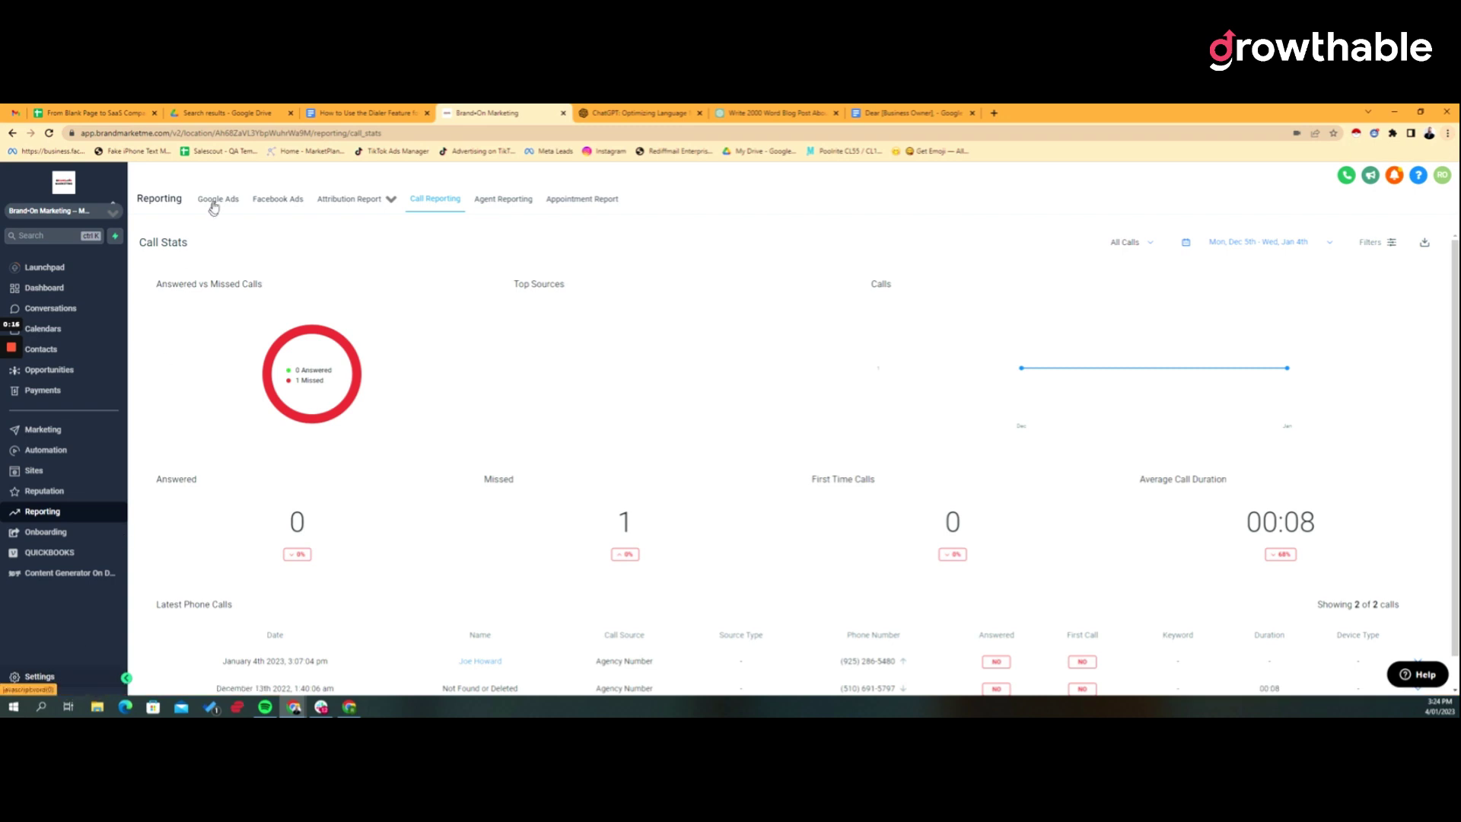
Switch from the sub-account to the Agency View and scroll through the Sub-Accounts list.
click(114, 213)
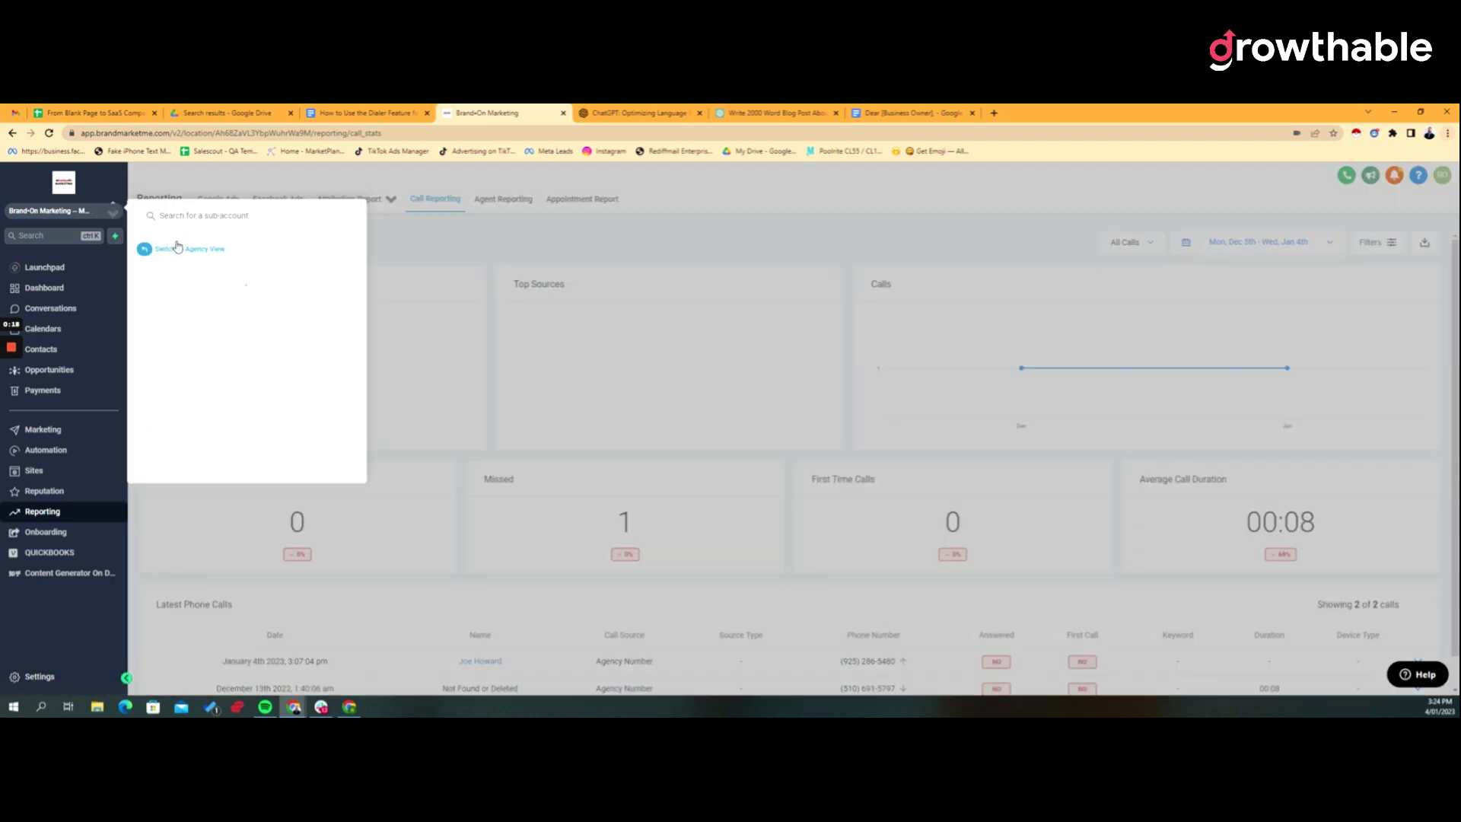
click(173, 247)
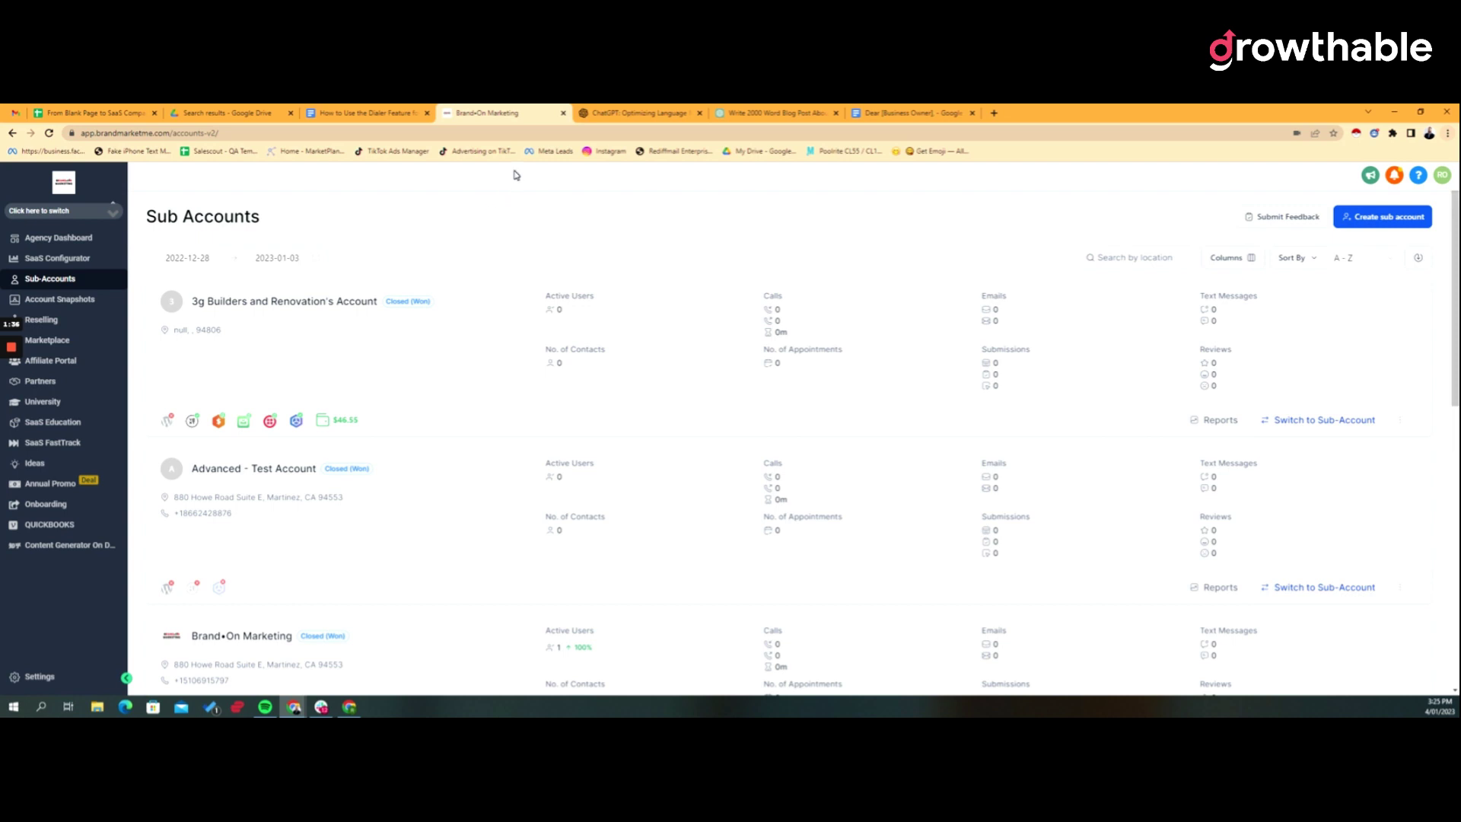
scroll(457, 479, down, 6)
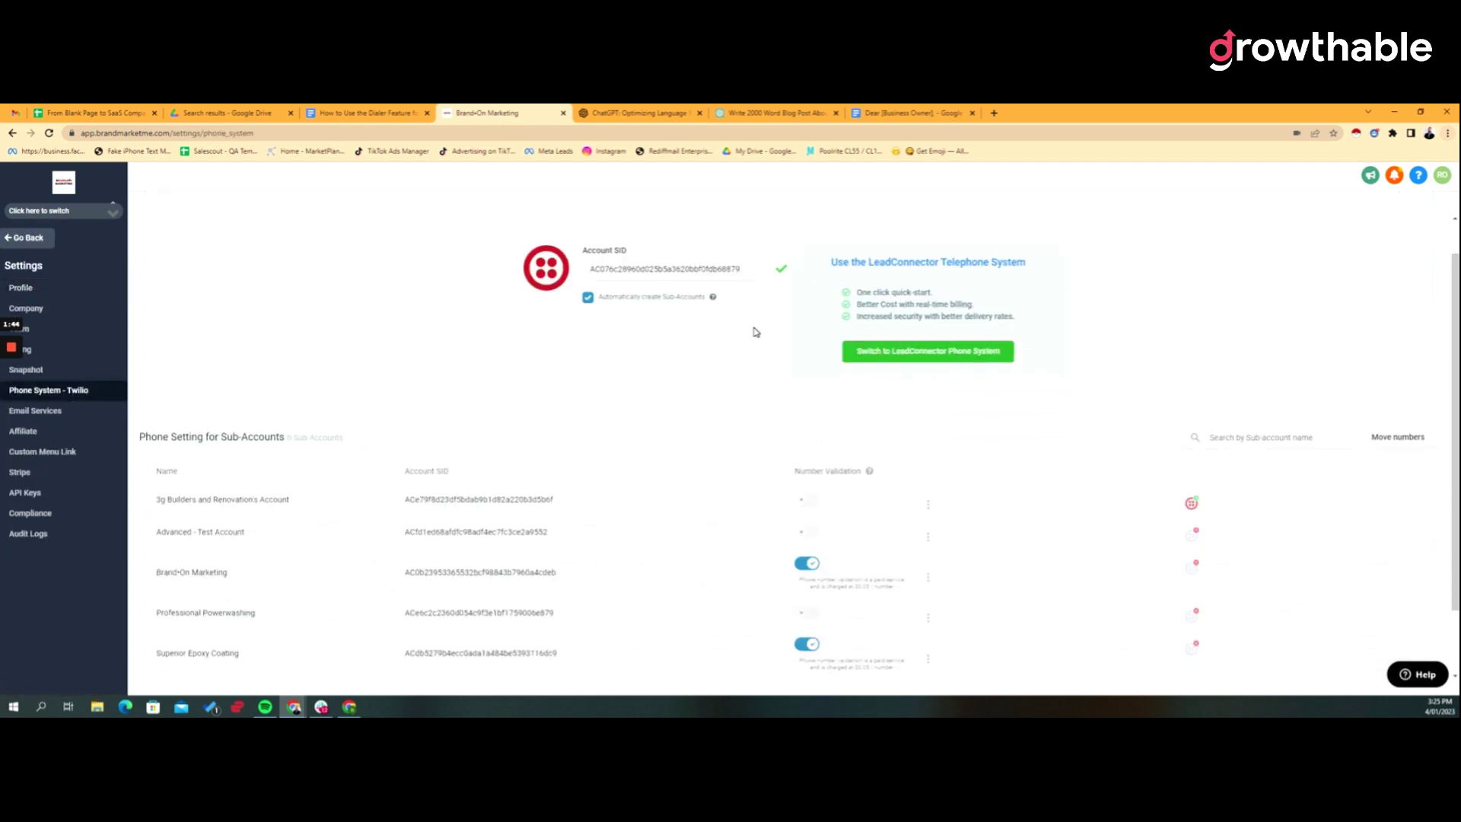
Scroll to Phone Setting for Sub-Accounts and highlight the 3g Builders and Renovation account name.
scroll(652, 296, up, 2)
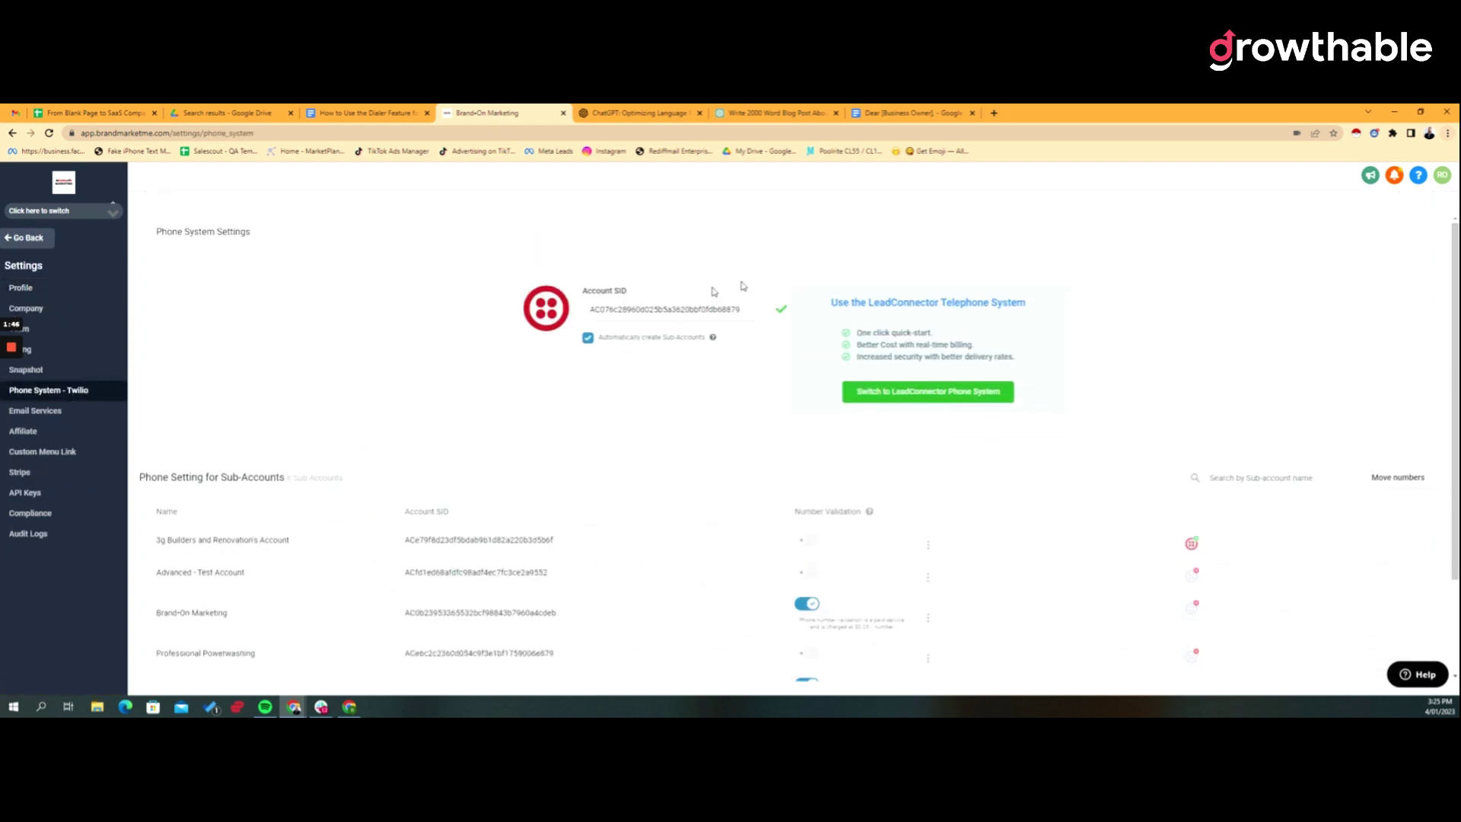
scroll(277, 529, down, 3)
scroll(277, 284, up, 3)
scroll(541, 431, down, 1)
scroll(542, 432, down, 3)
drag(406, 419, 582, 420)
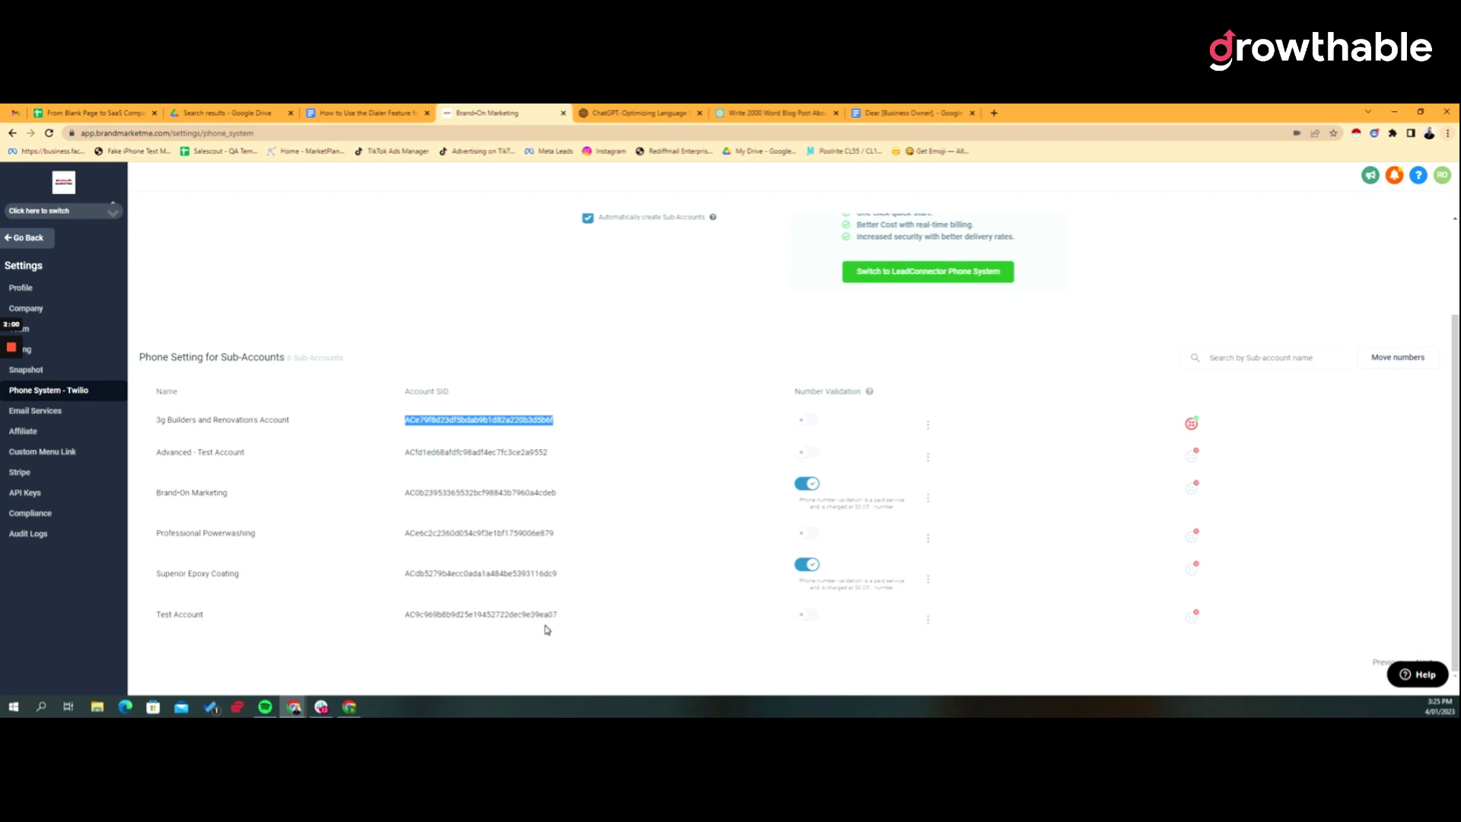
scroll(595, 624, up, 2)
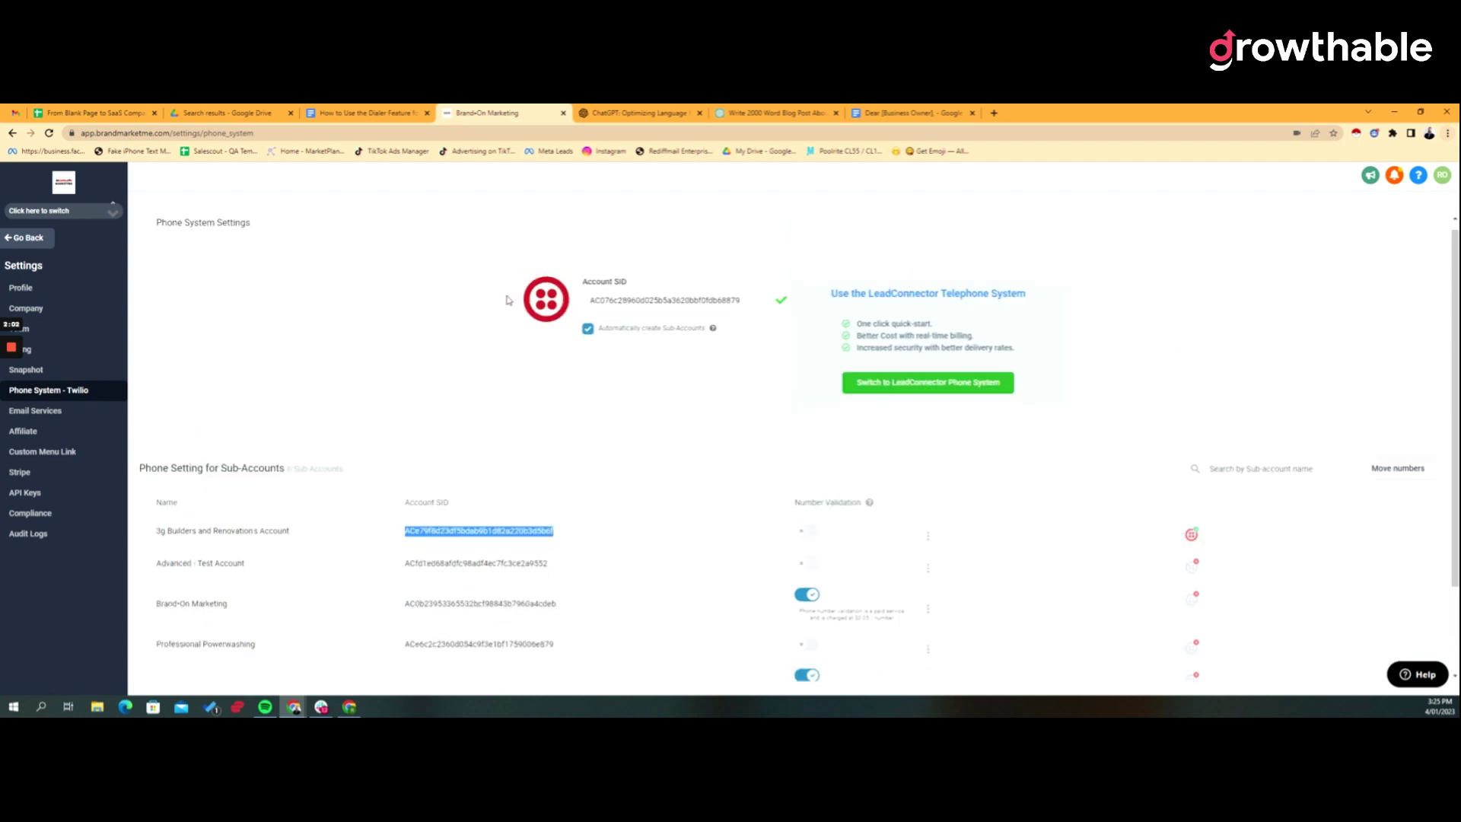
scroll(509, 300, down, 2)
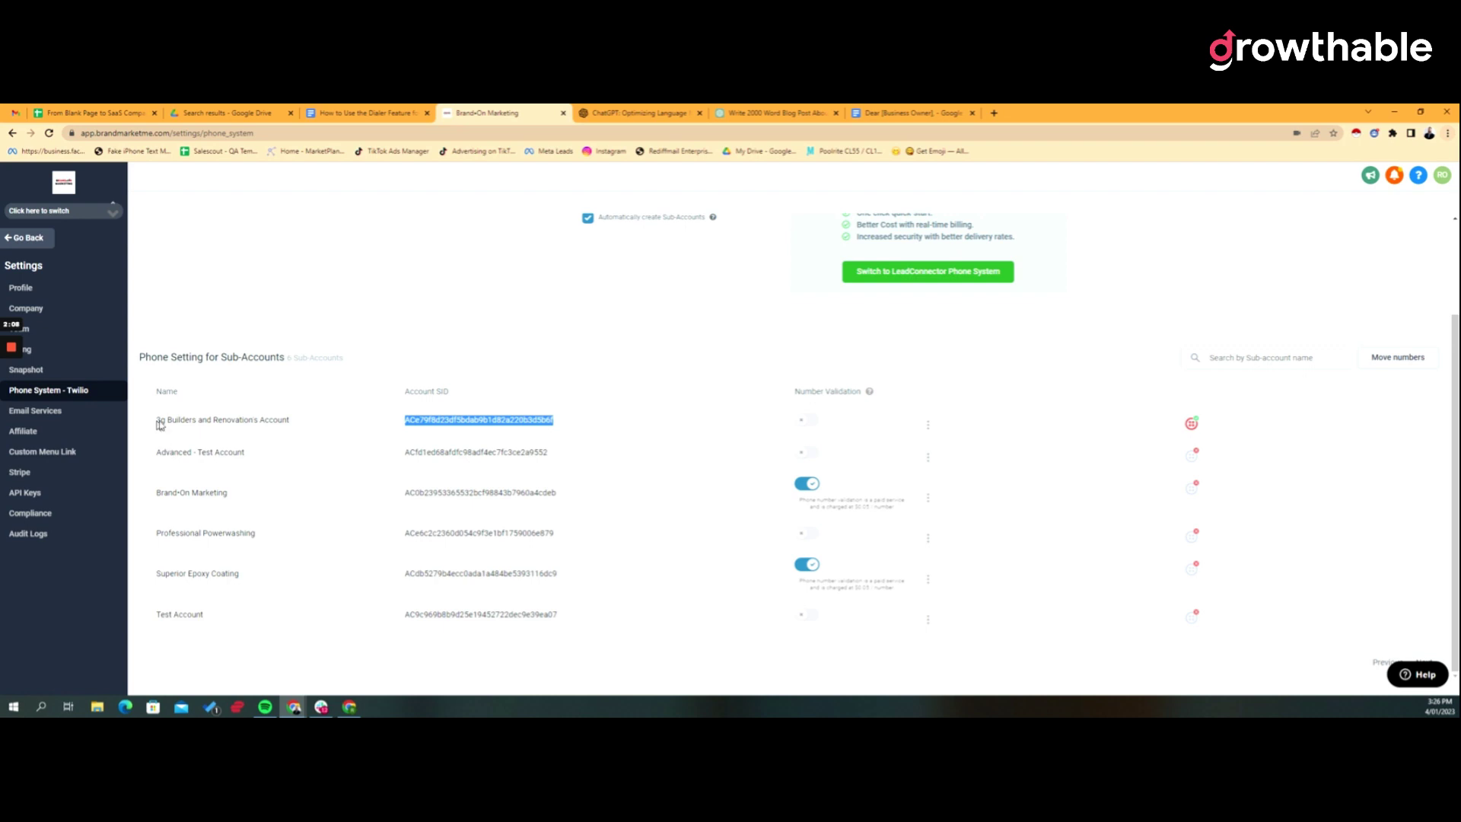
drag(160, 425, 310, 423)
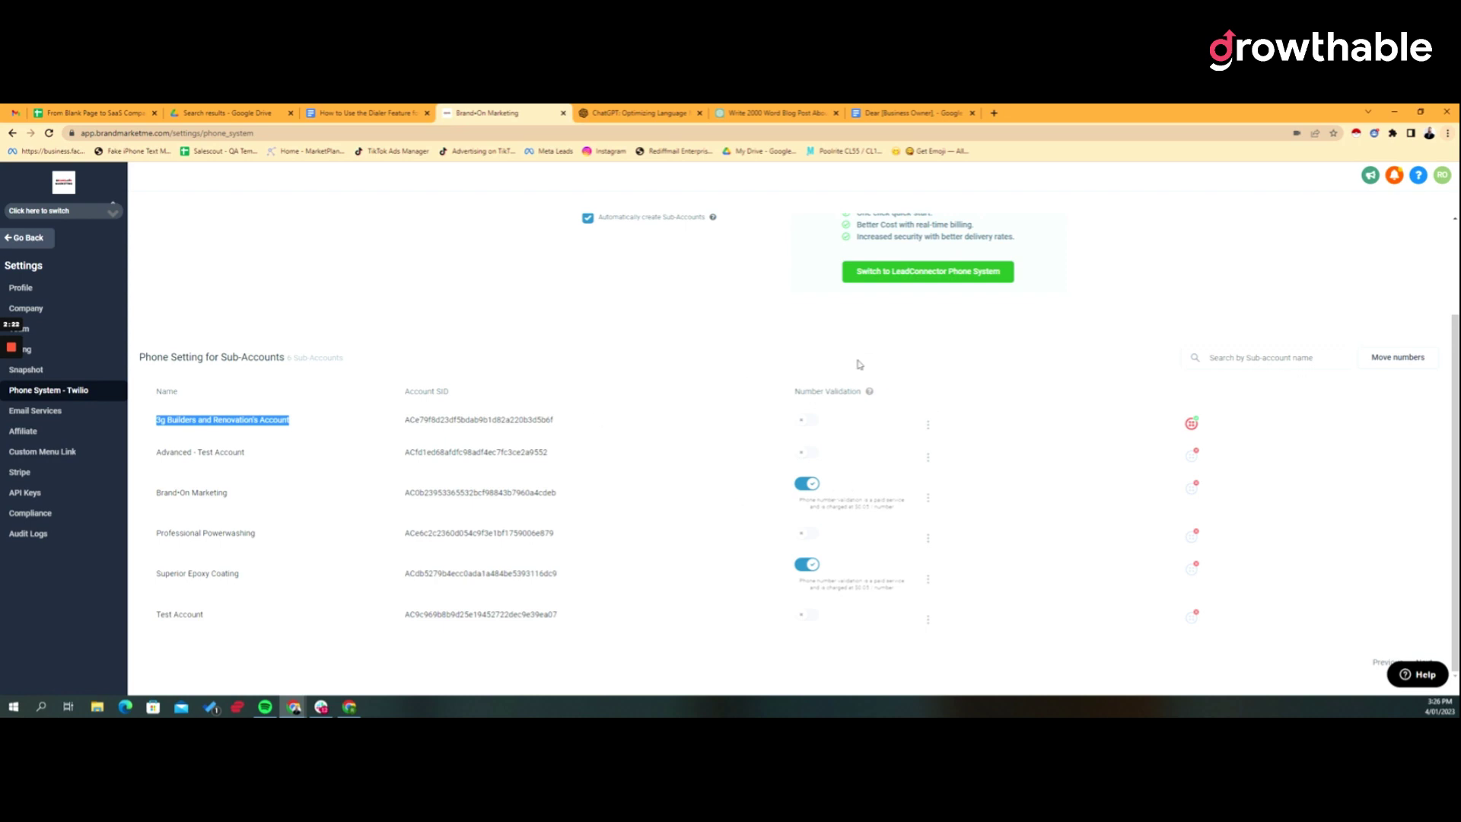
Review the sub-account phone settings on the Phone System - Twilio page.
mouse_move(869, 391)
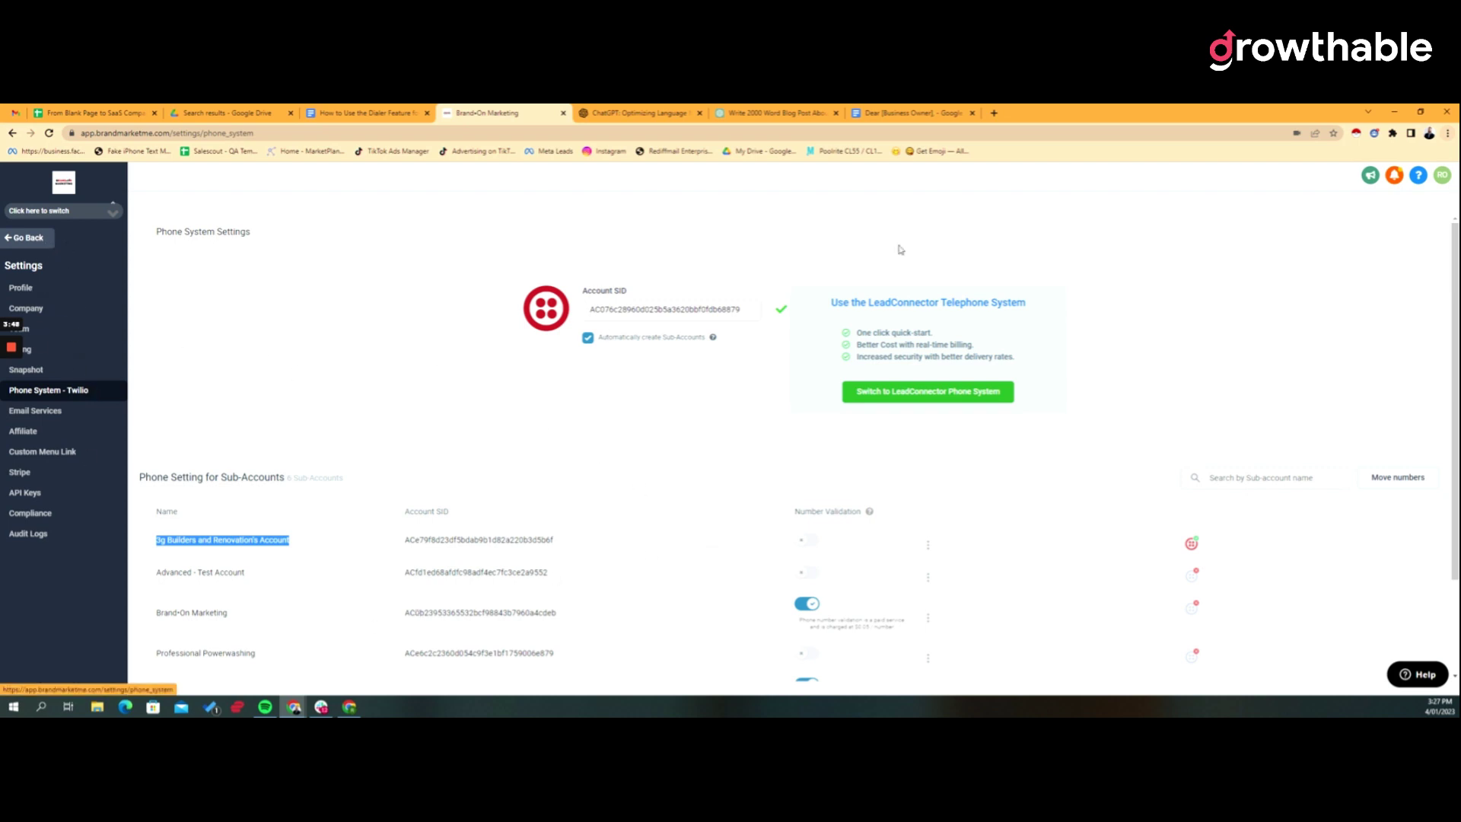
Search for 'twilio' in the browser to reach the Twilio login page.
click(990, 114)
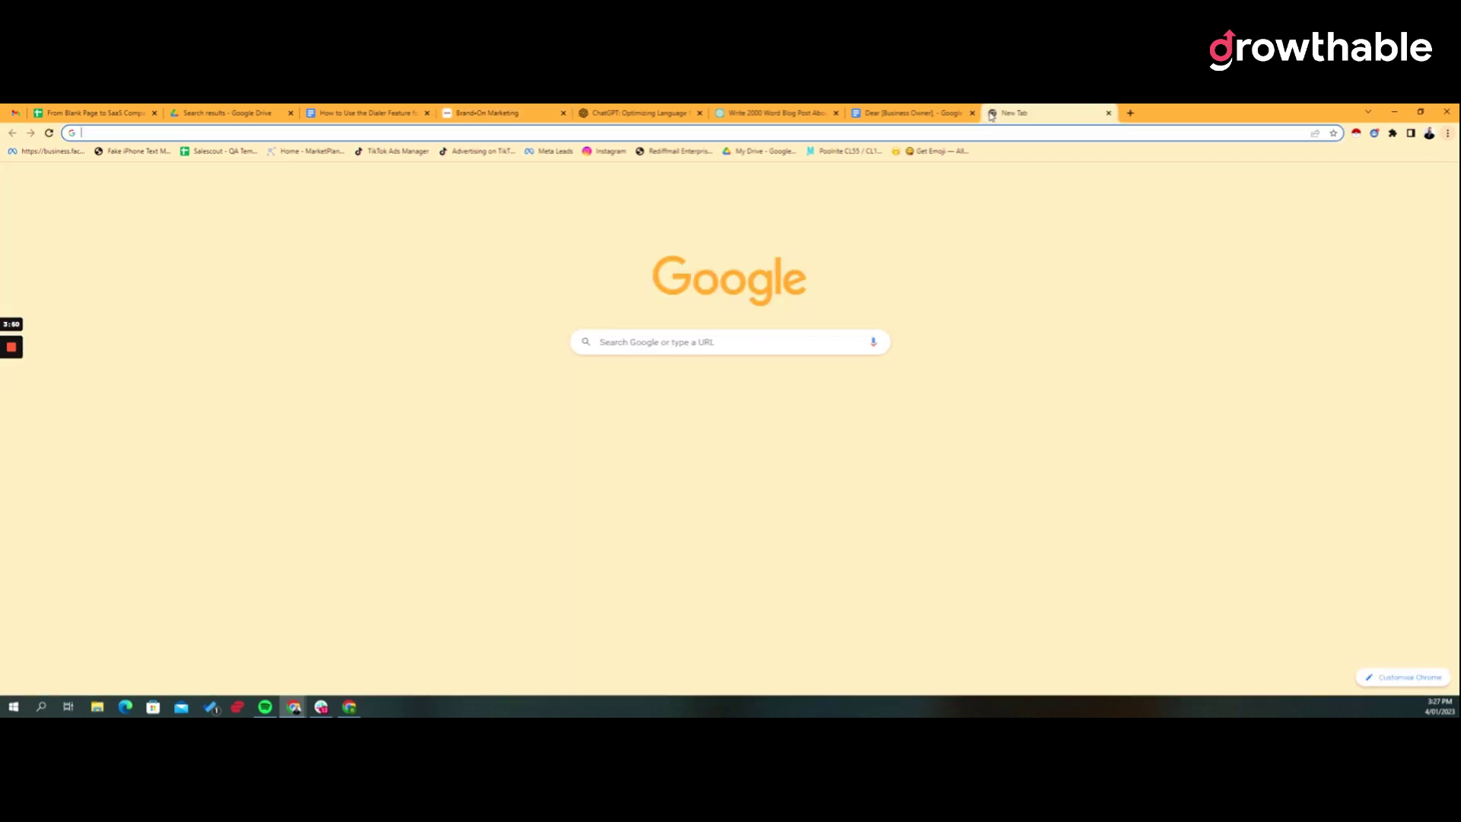
text(twe)
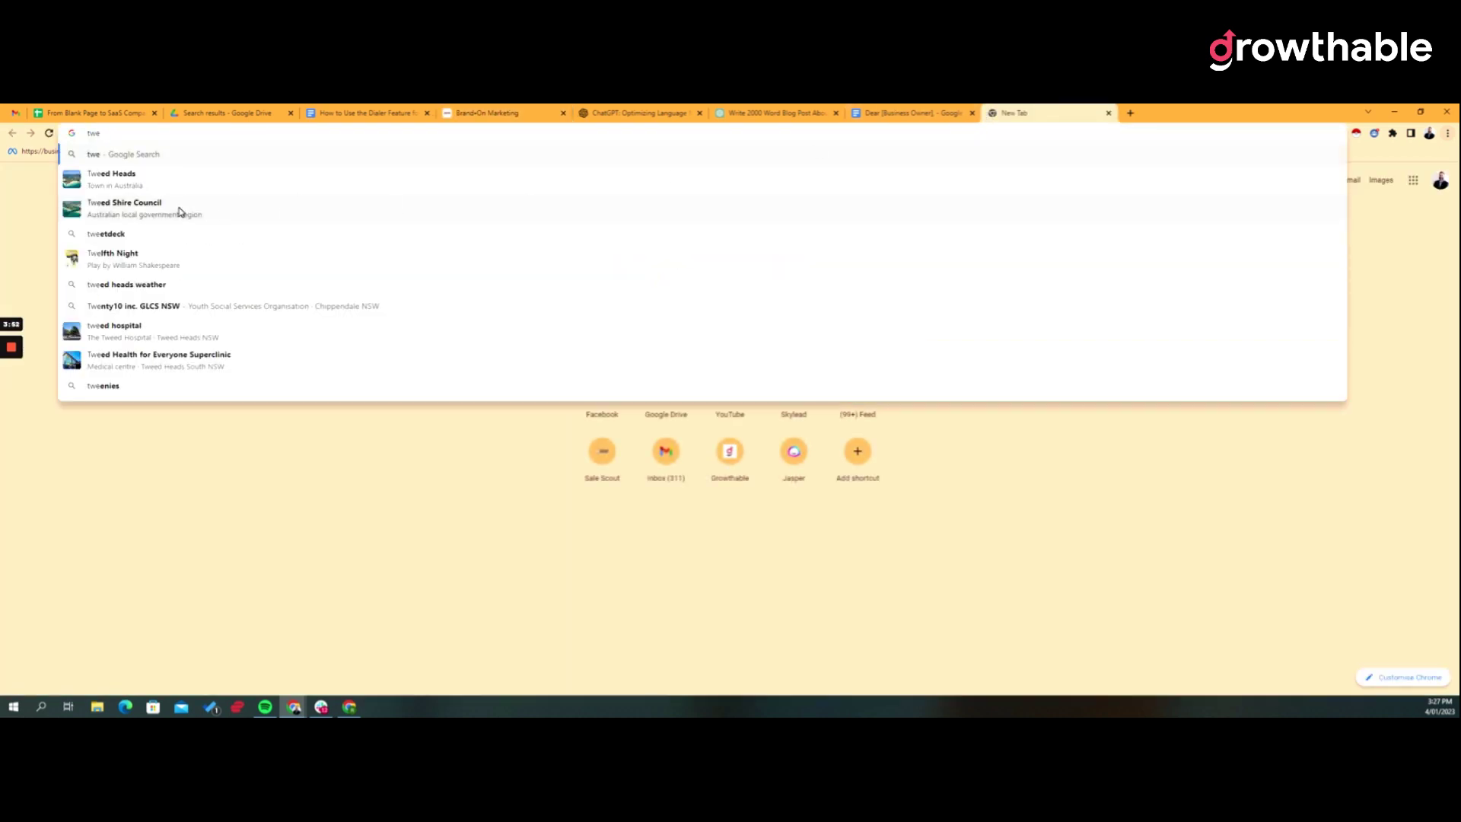
key(BackSpace)
text(ilio.com/consol)
key(Return)
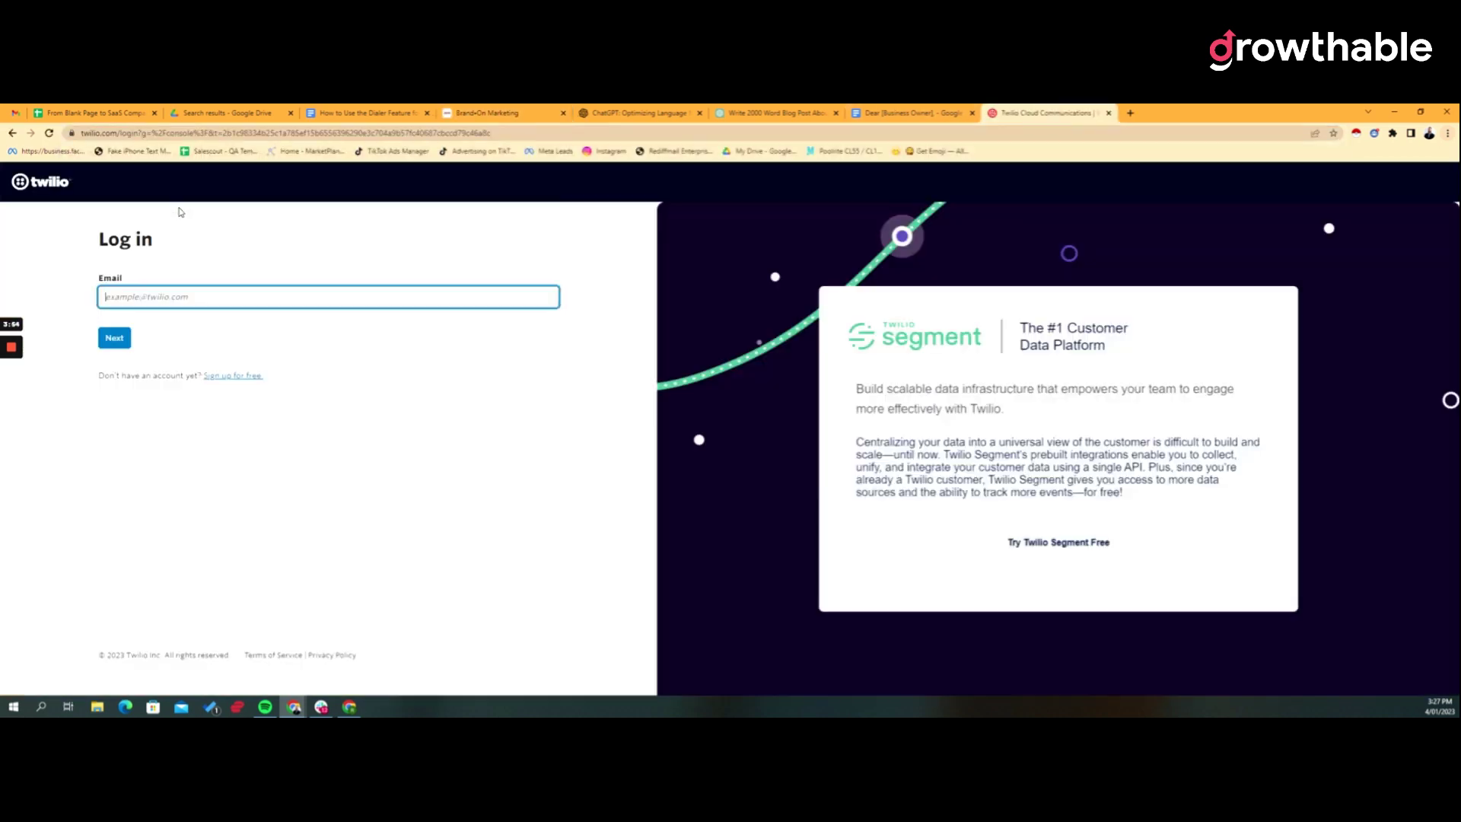
Sign in to Twilio and view all accounts, showing the suspended Salescout account.
text(ry)
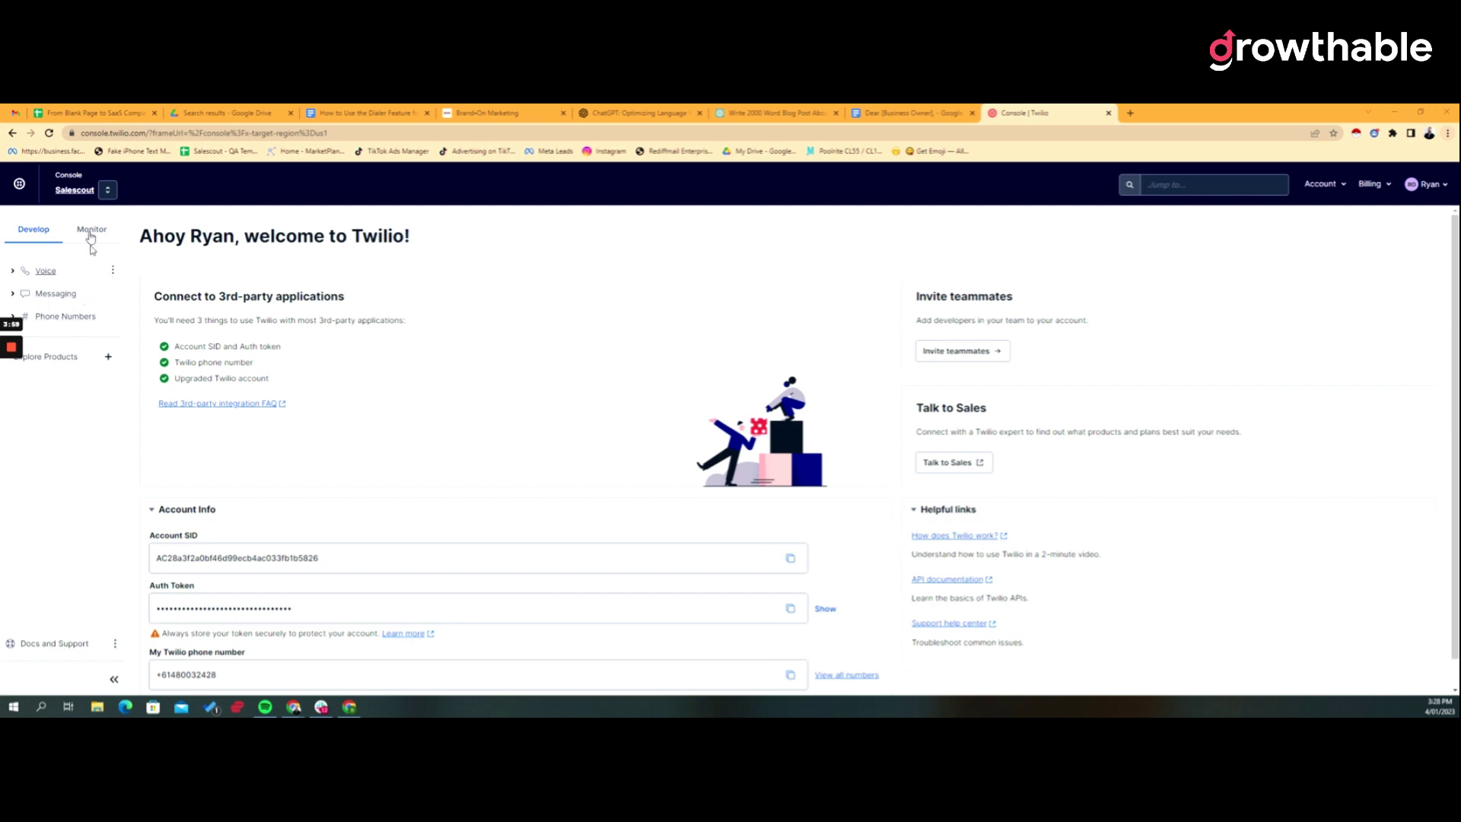
click(108, 191)
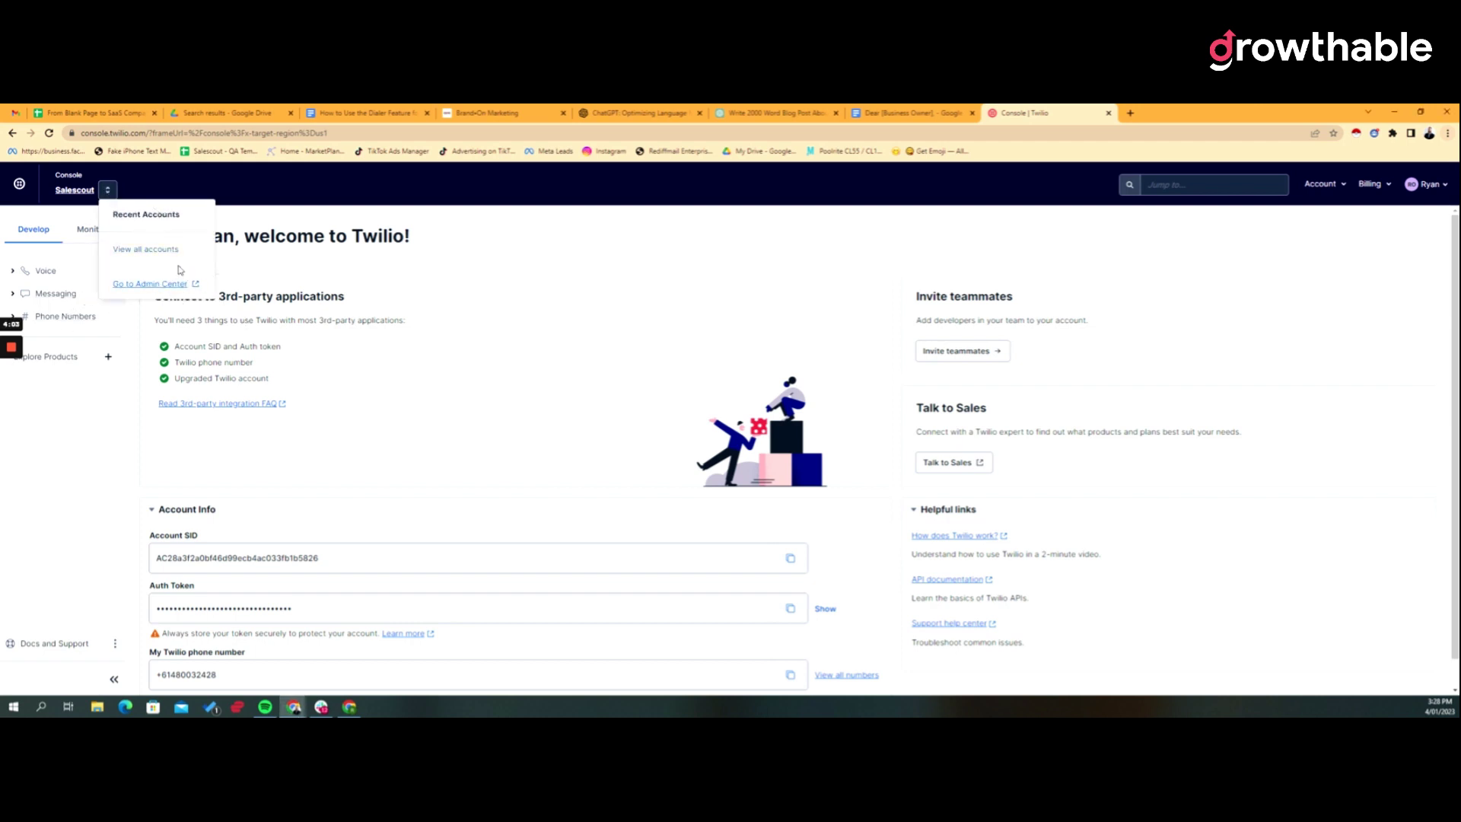
click(86, 192)
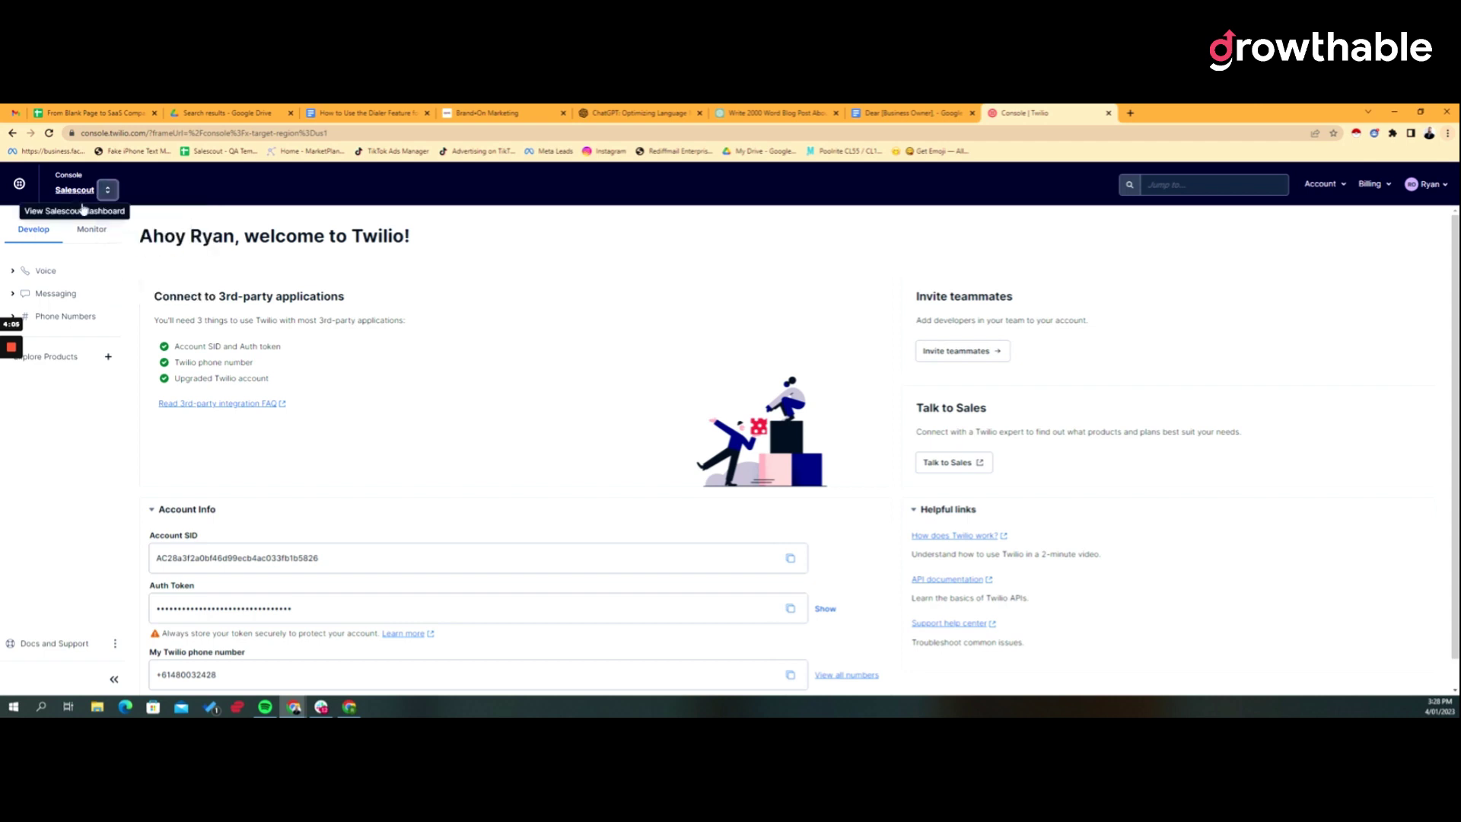
click(107, 190)
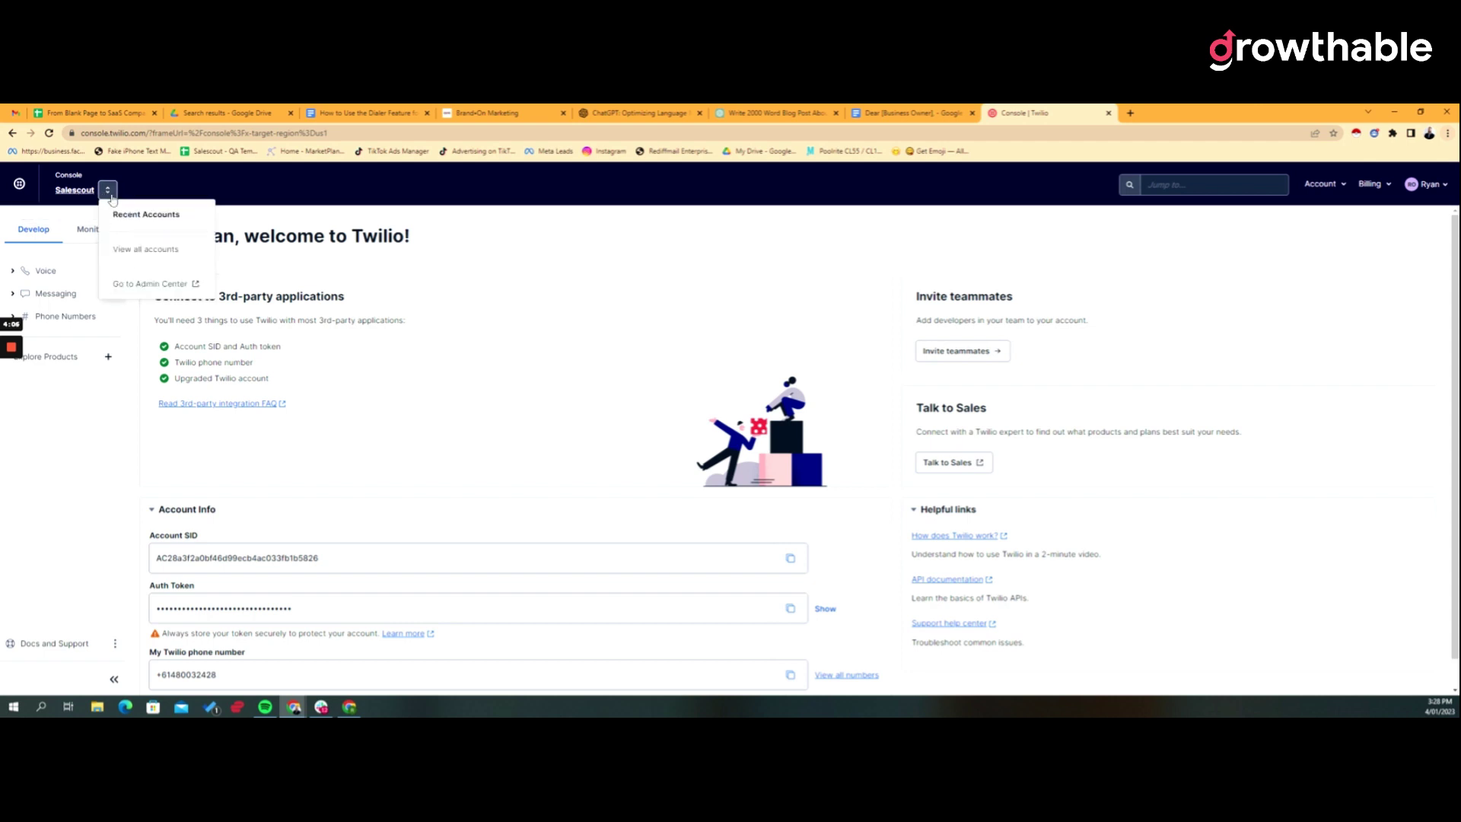
click(158, 250)
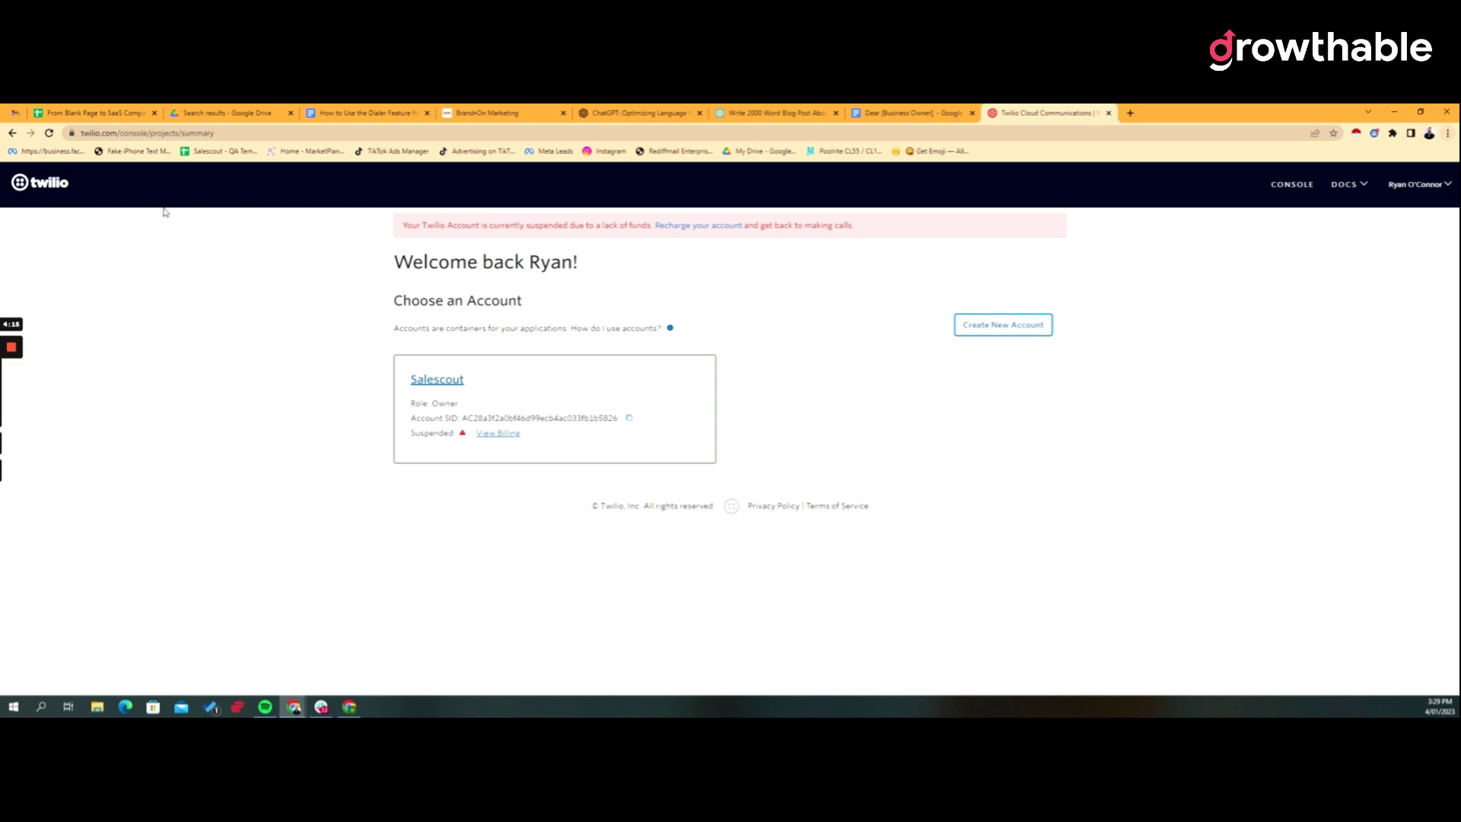
In the Salescout console, go to Phone Numbers > Regulatory Compliance > Bundles.
click(449, 384)
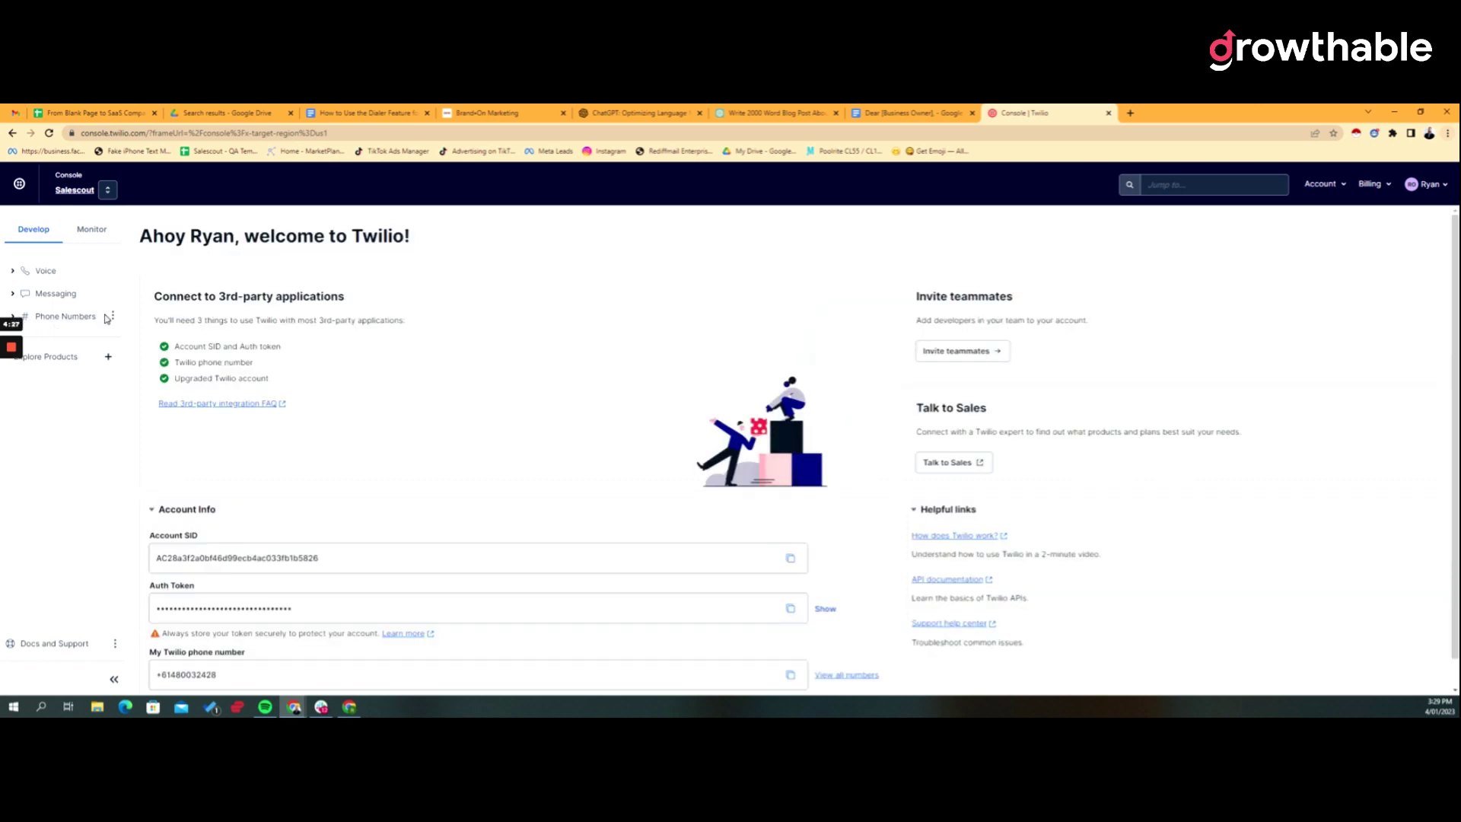
click(60, 318)
click(38, 397)
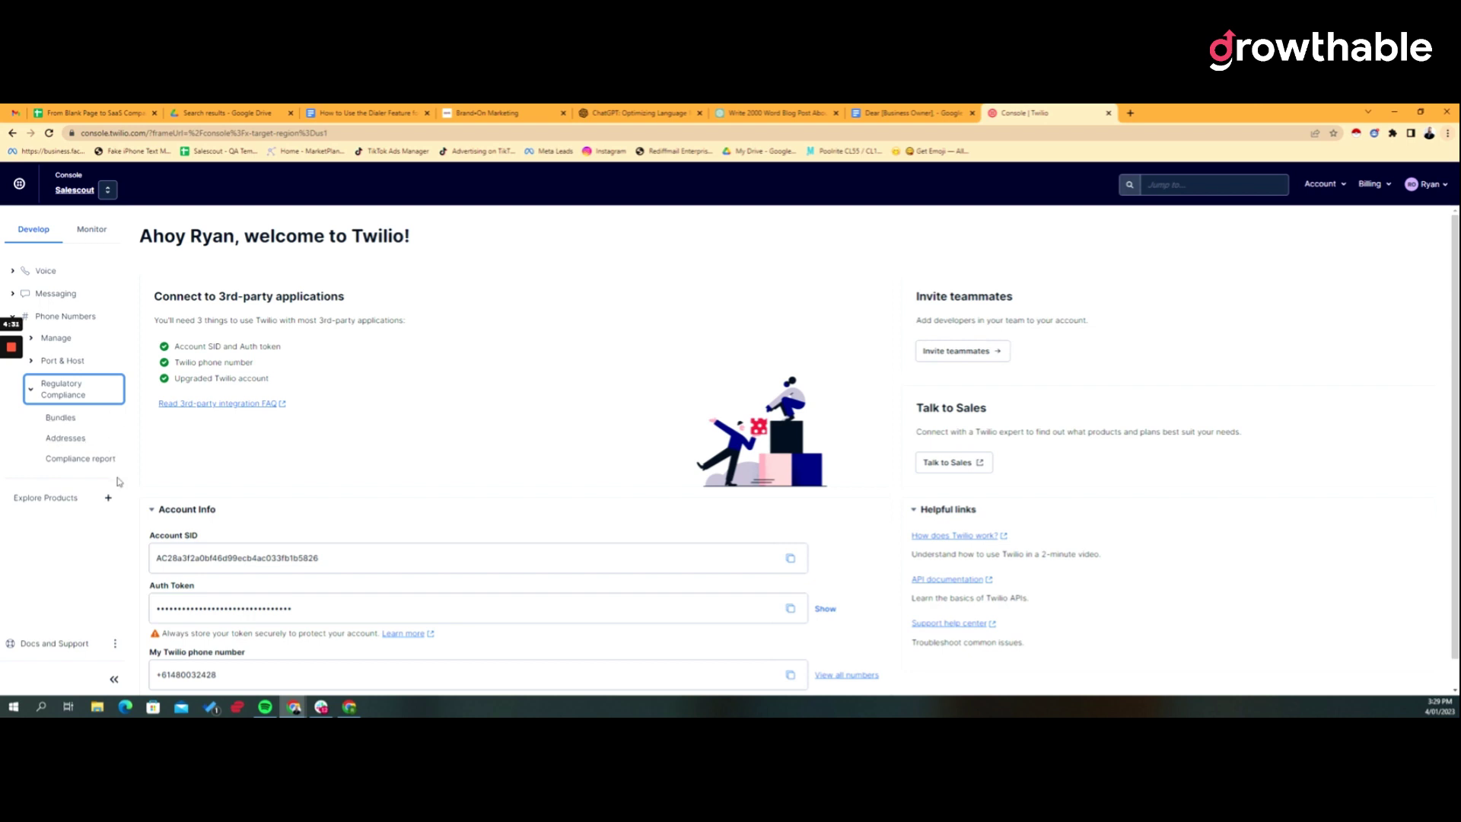
click(64, 418)
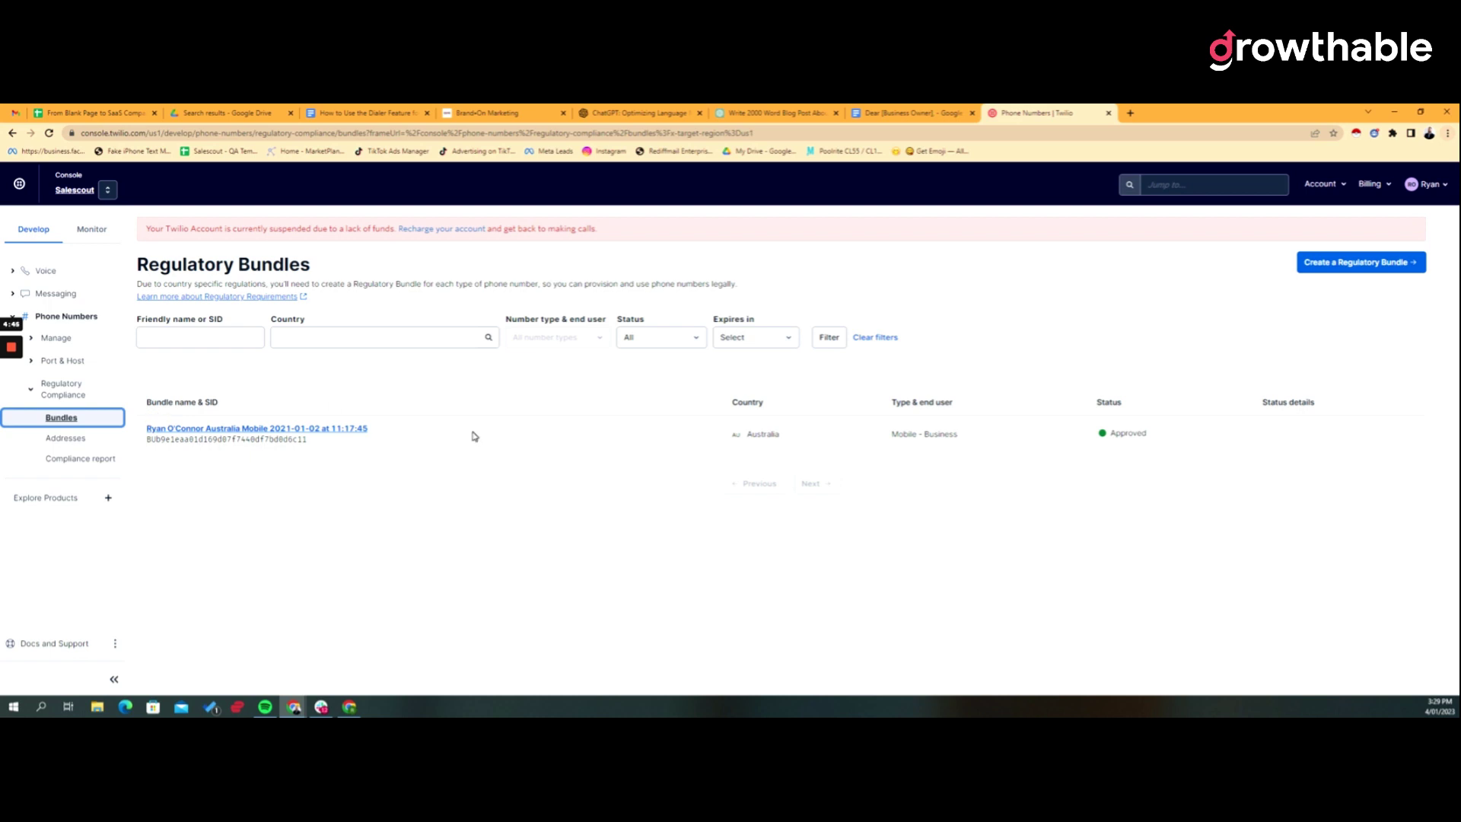
Create a new regulatory bundle for Australia Mobile numbers with a Business end user.
click(1337, 263)
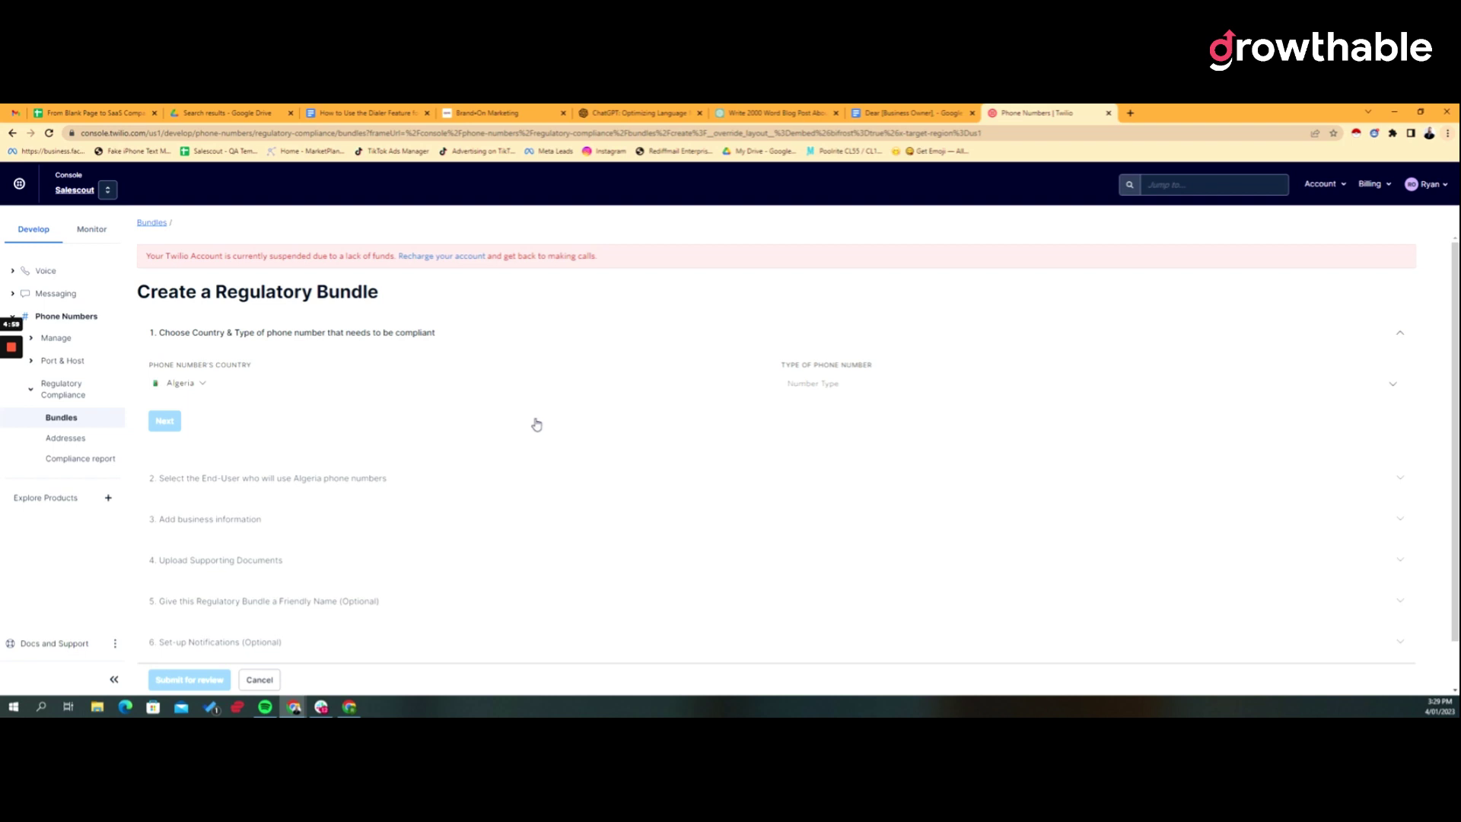
click(200, 390)
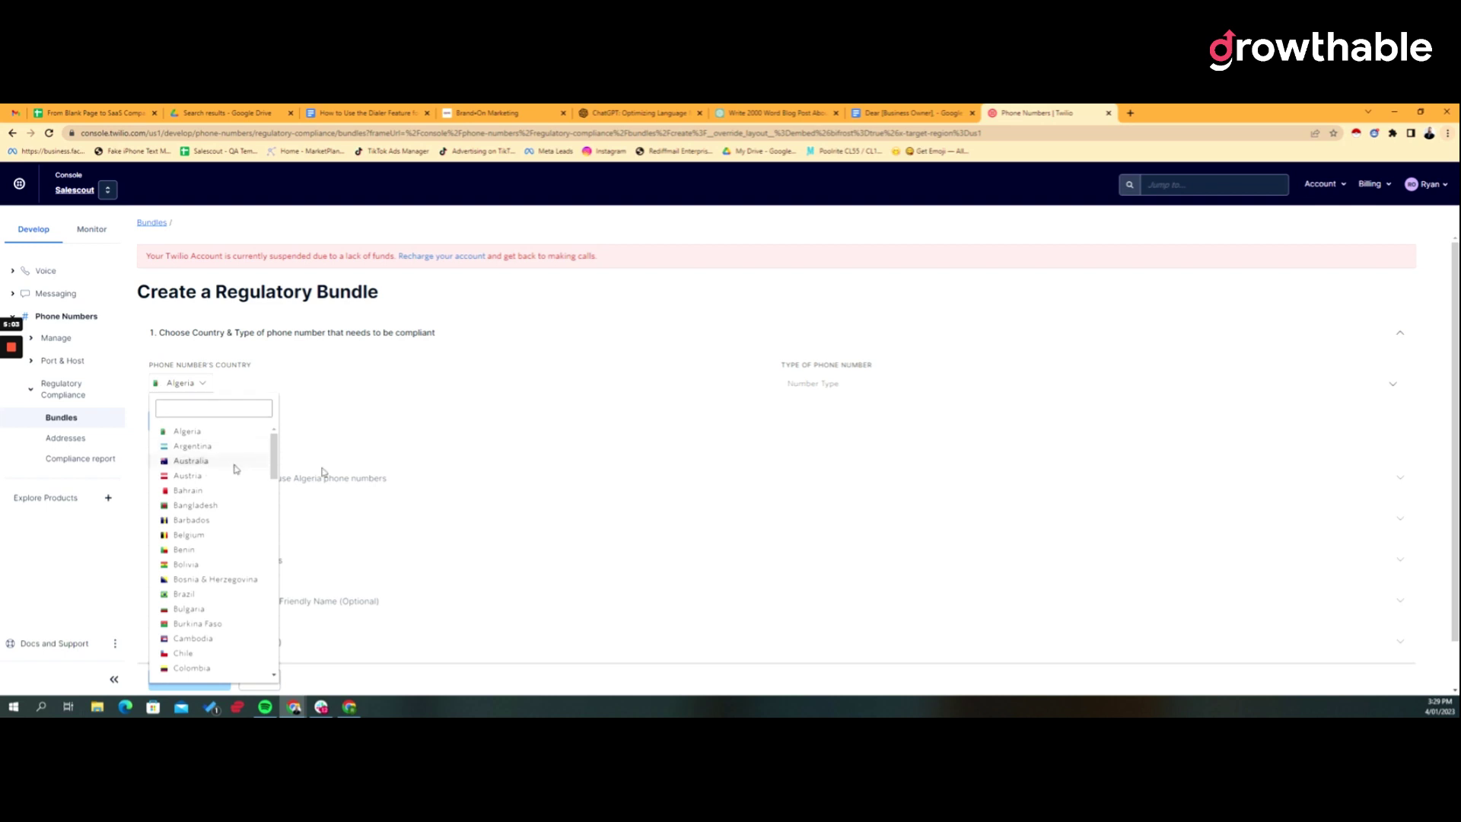
click(186, 460)
click(866, 388)
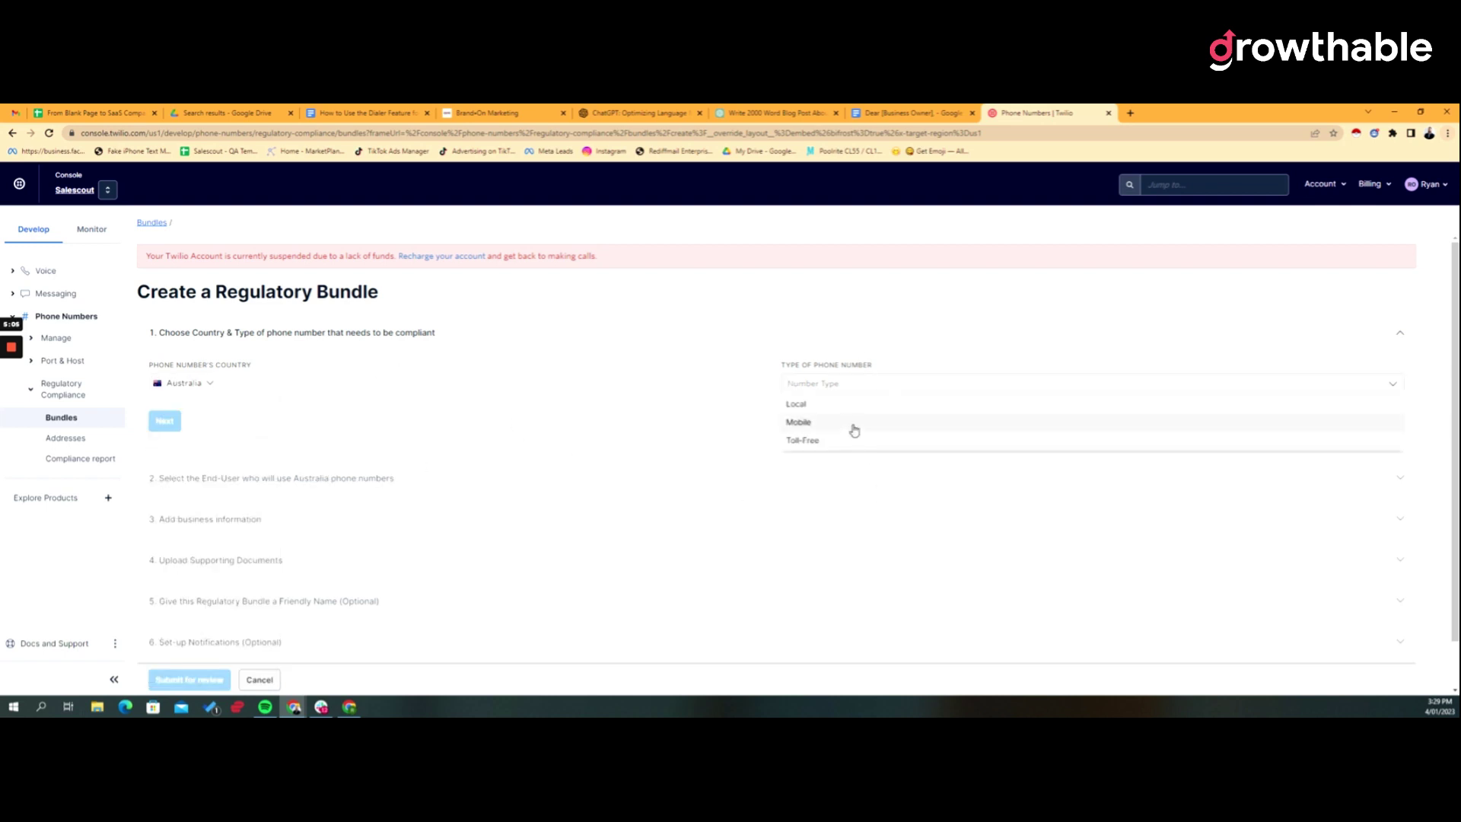
click(854, 423)
click(165, 420)
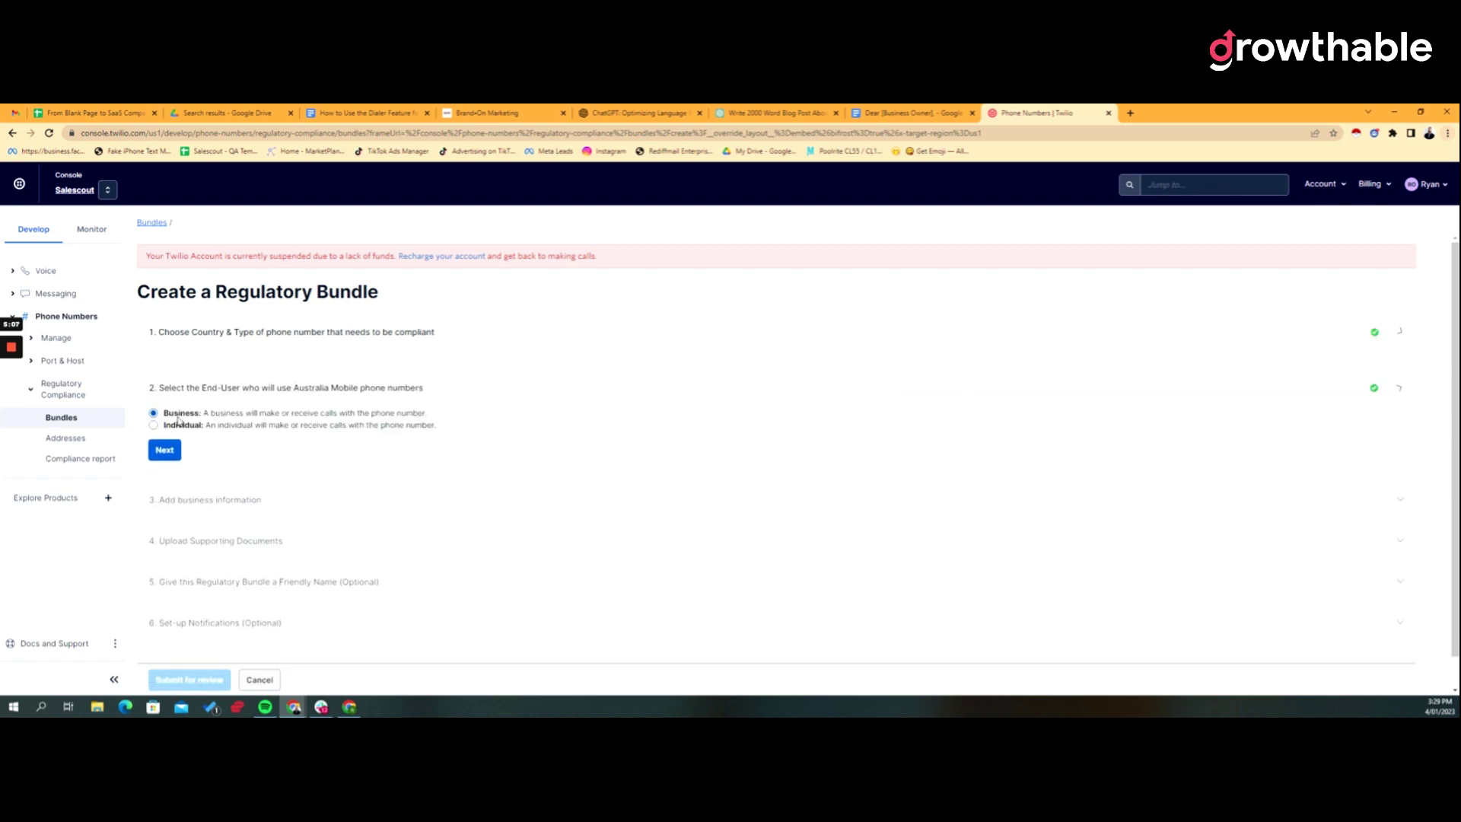
click(169, 447)
click(274, 510)
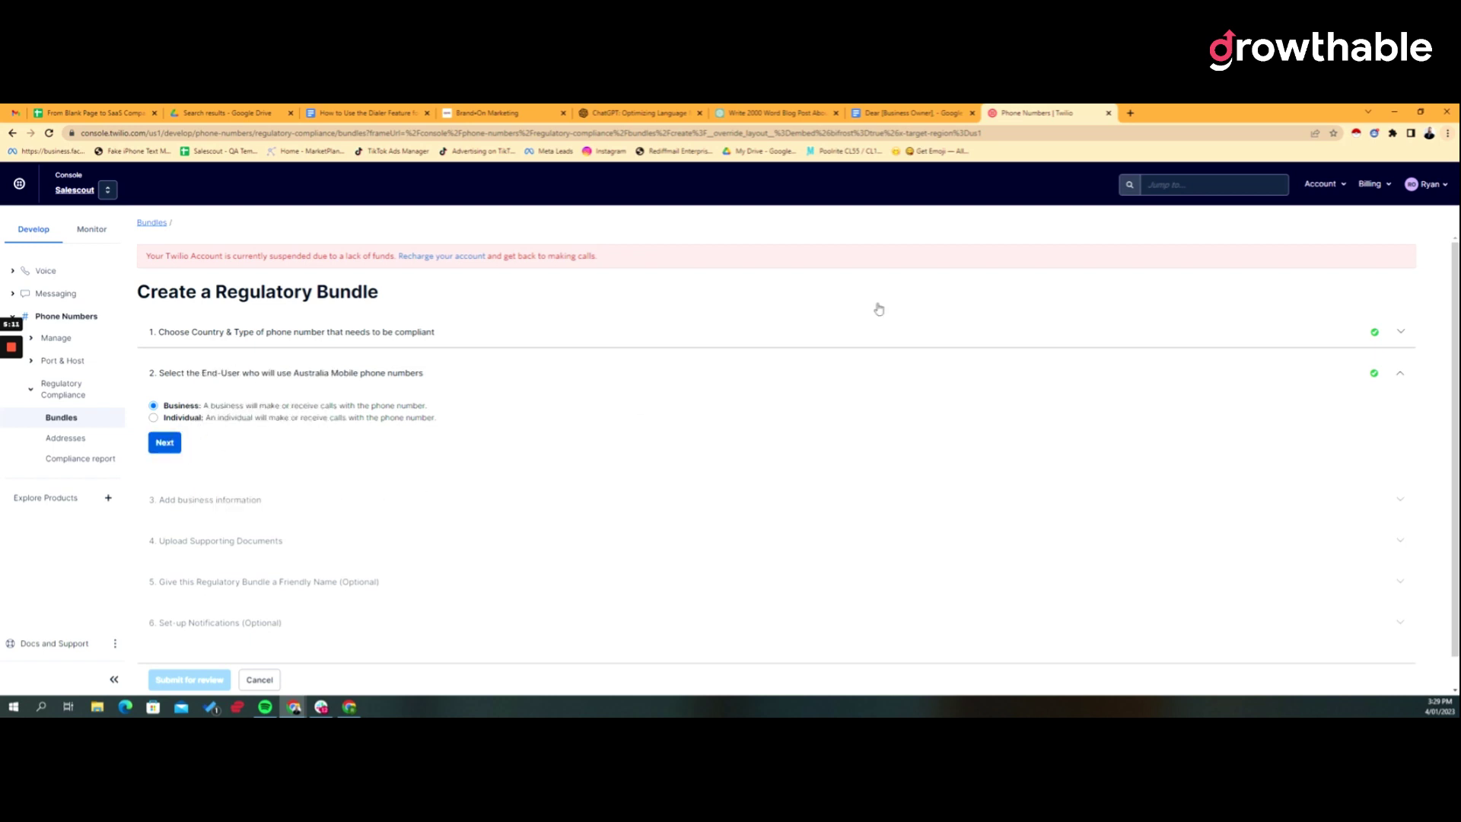
click(165, 445)
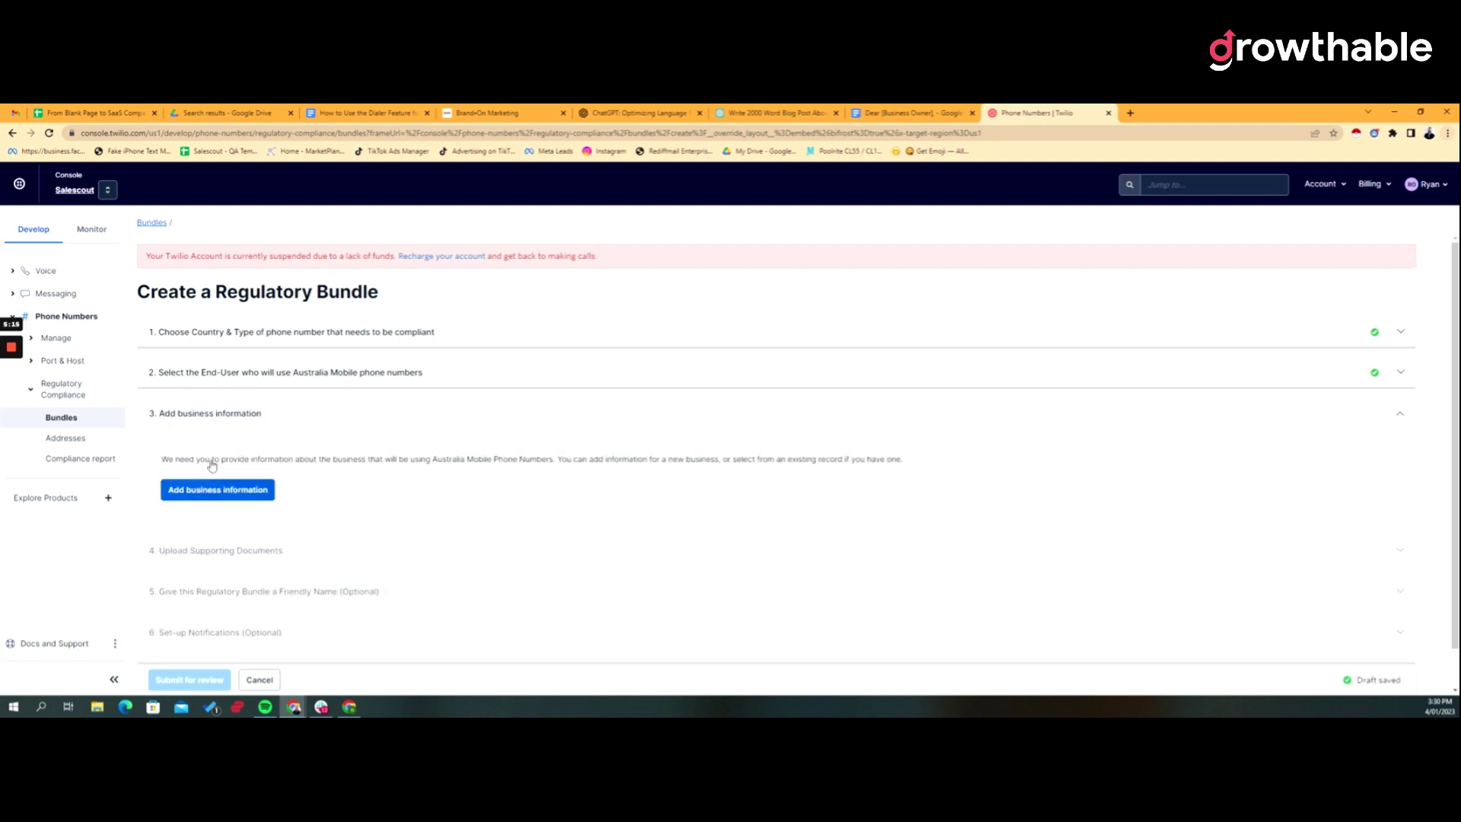
Open the Add business information form for the new bundle.
click(242, 491)
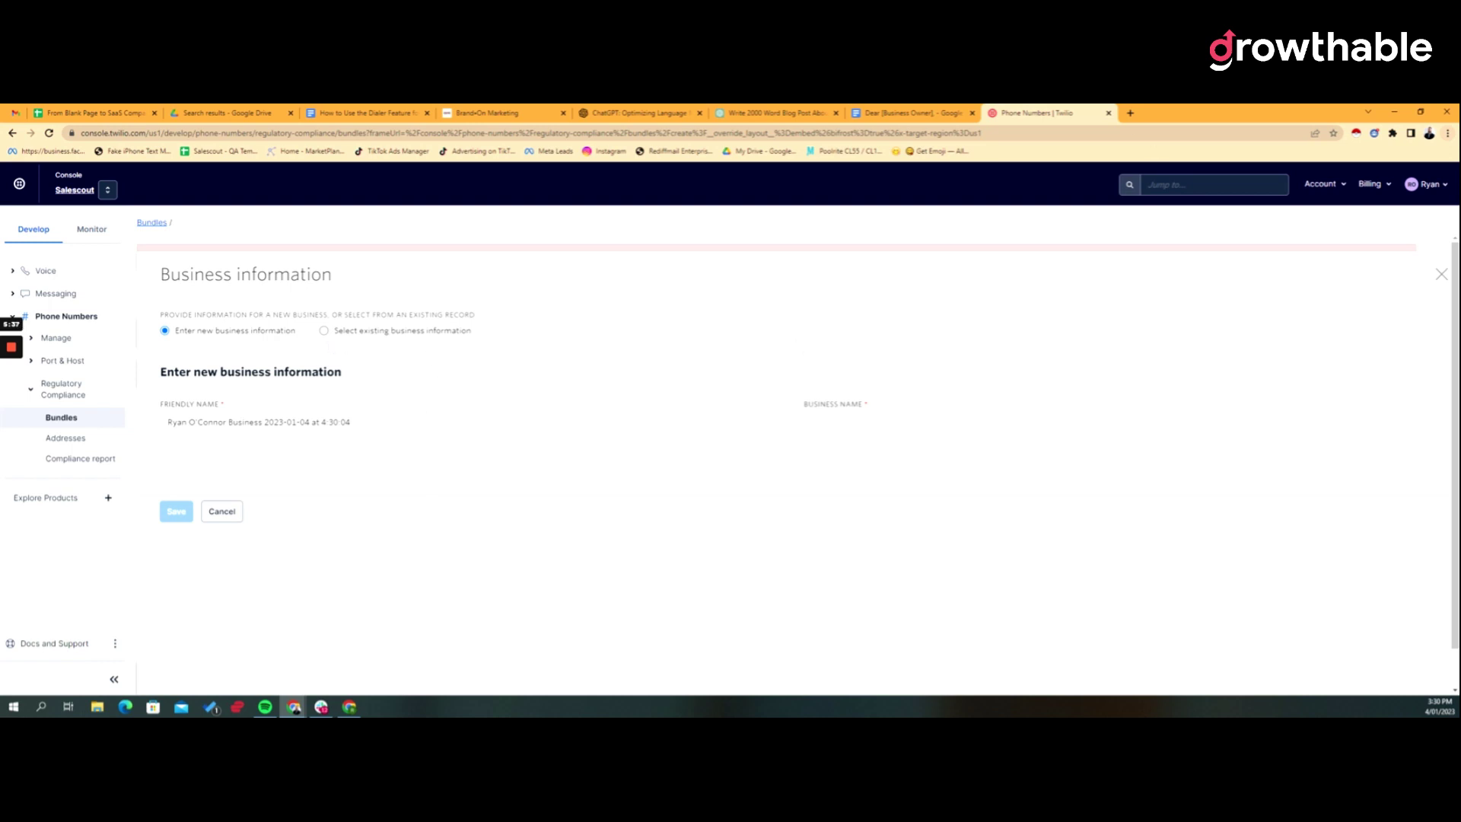
Close the Twilio tab to return to GoHighLevel's Twilio phone system settings.
click(1109, 112)
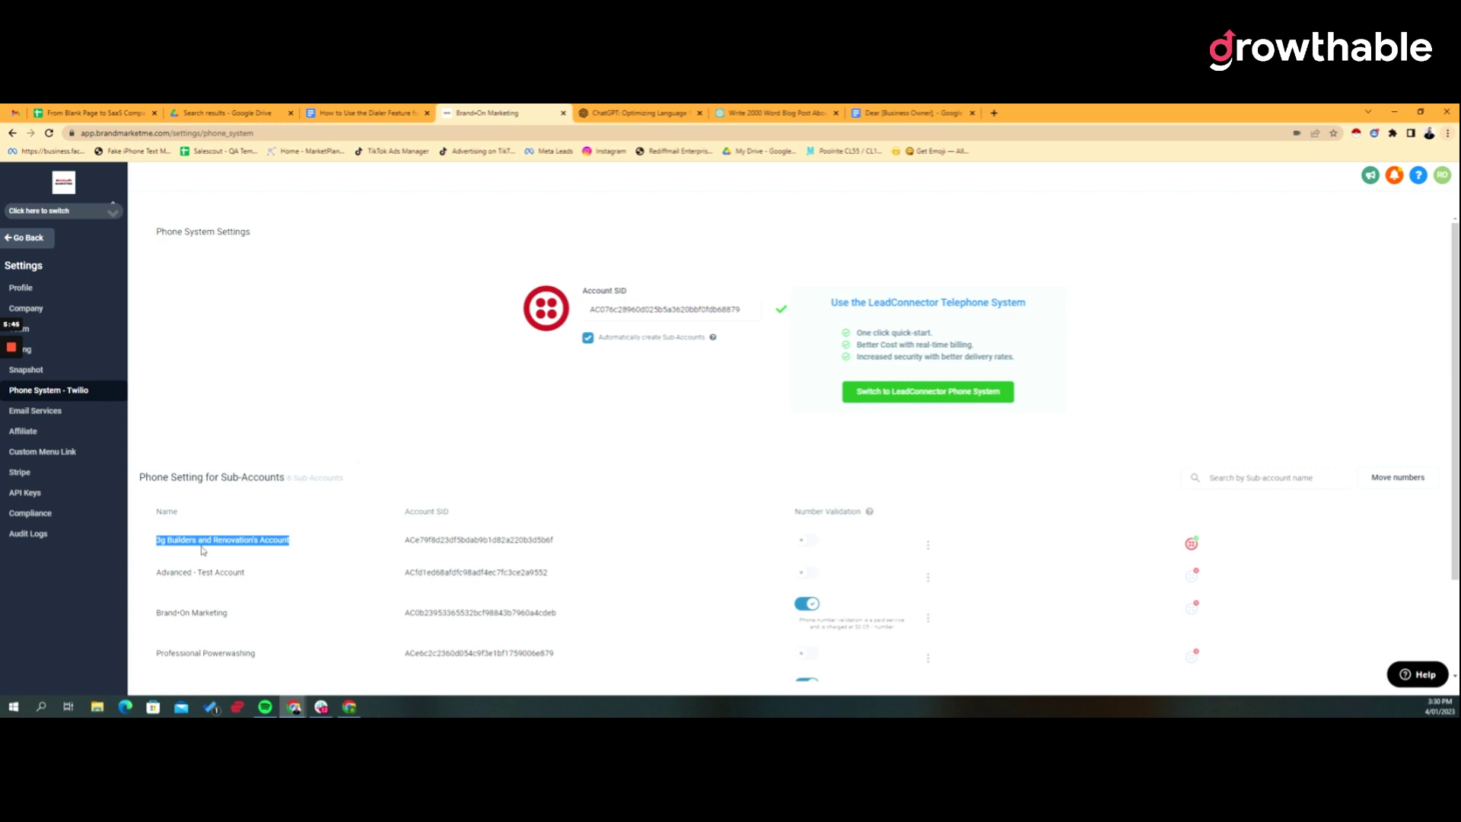
Switch into the Brand-On Marketing sub-account and open its Settings > Phone Numbers page.
click(159, 371)
click(109, 213)
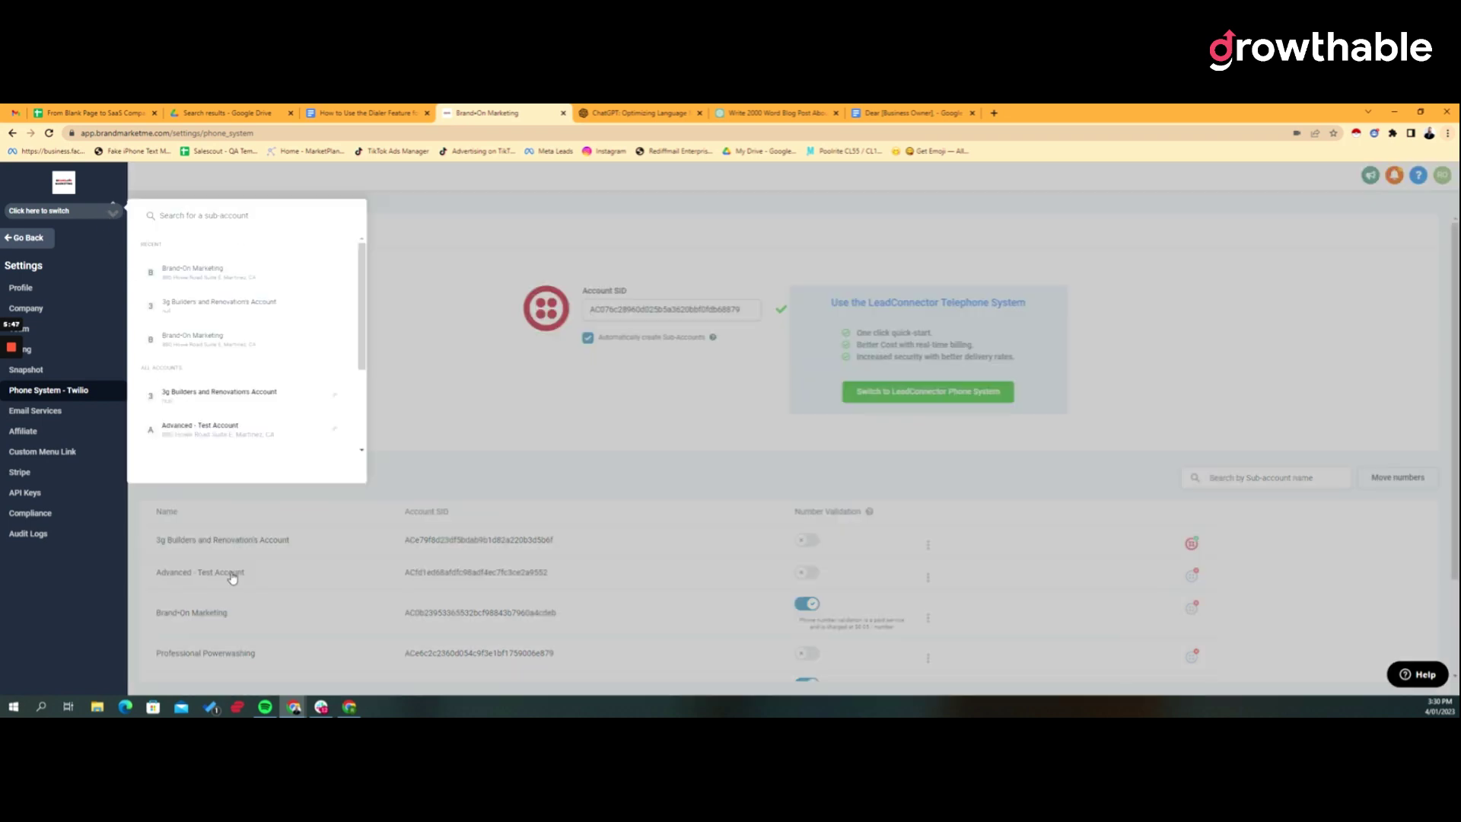
click(206, 276)
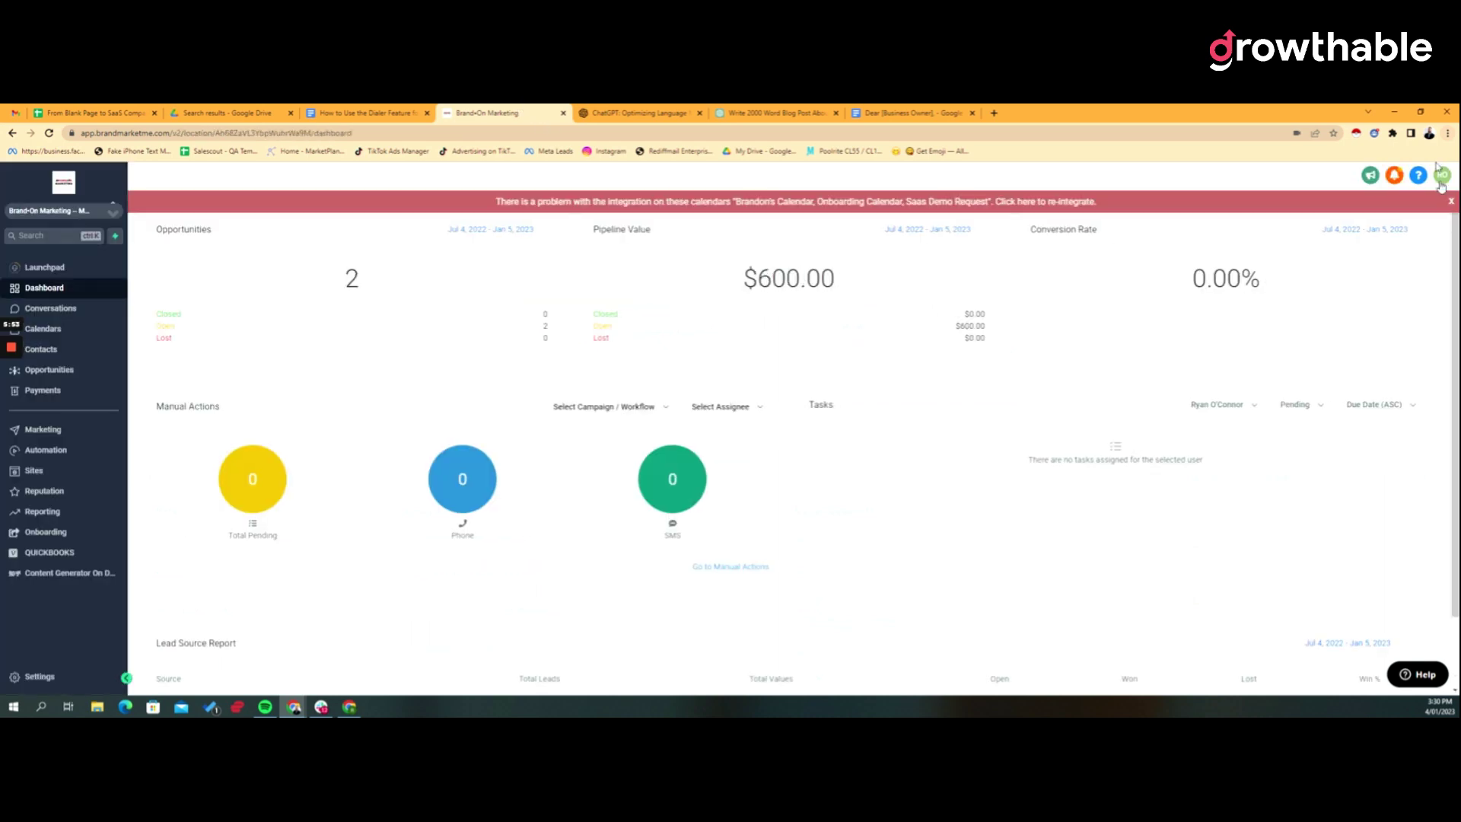
click(40, 677)
scroll(114, 603, down, 1)
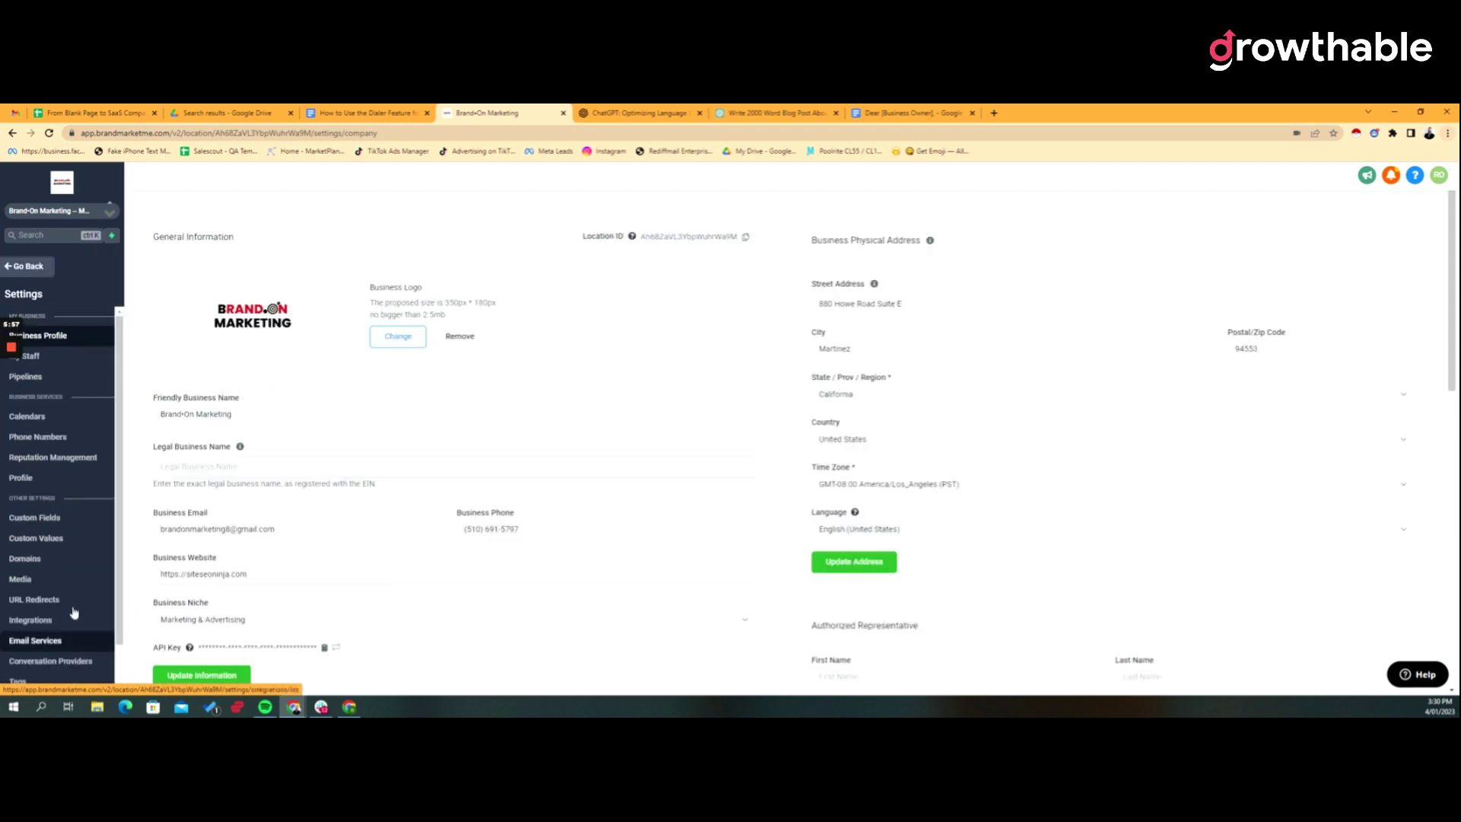
click(38, 437)
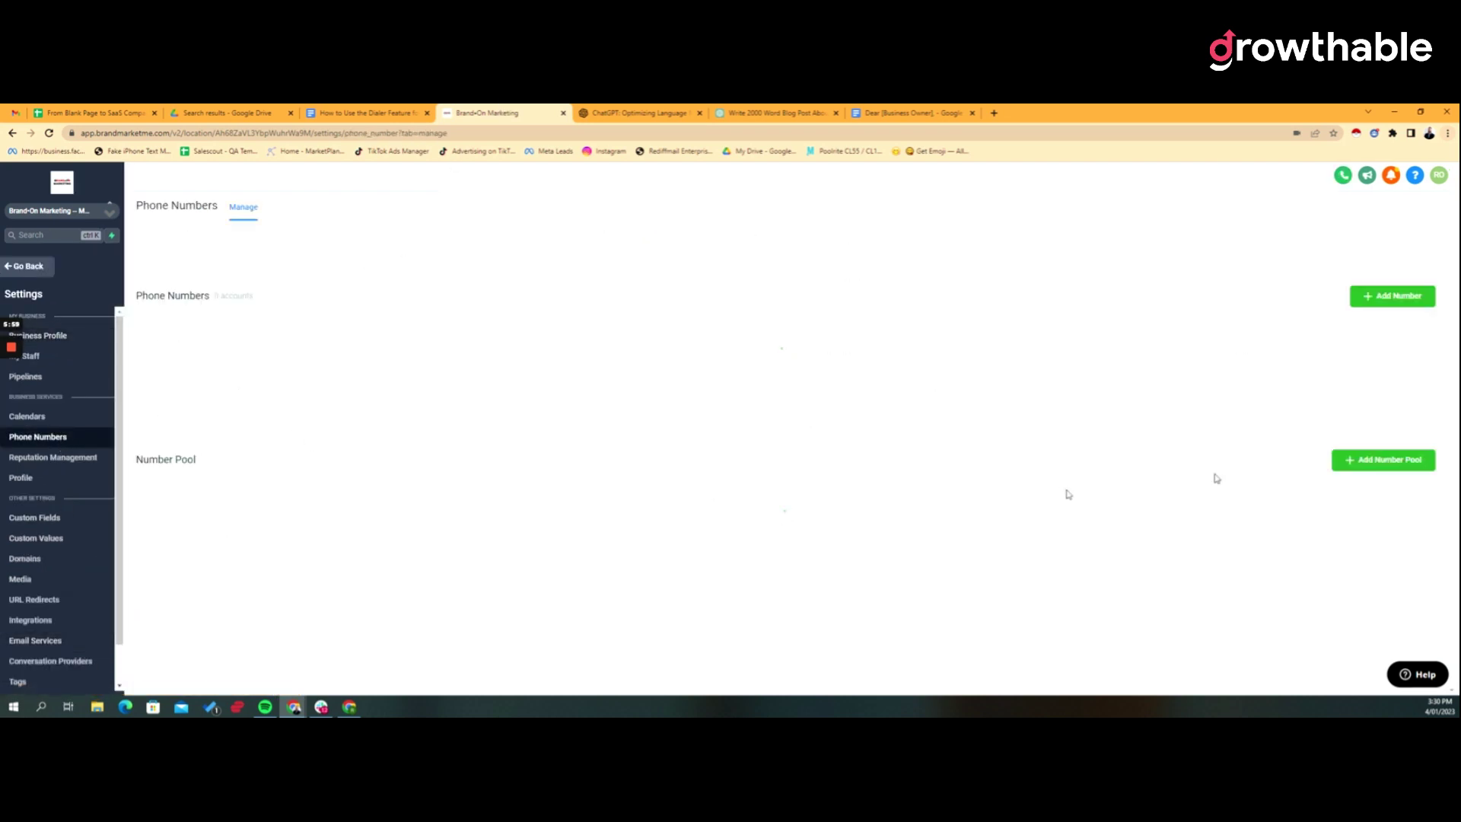
click(1398, 298)
click(681, 251)
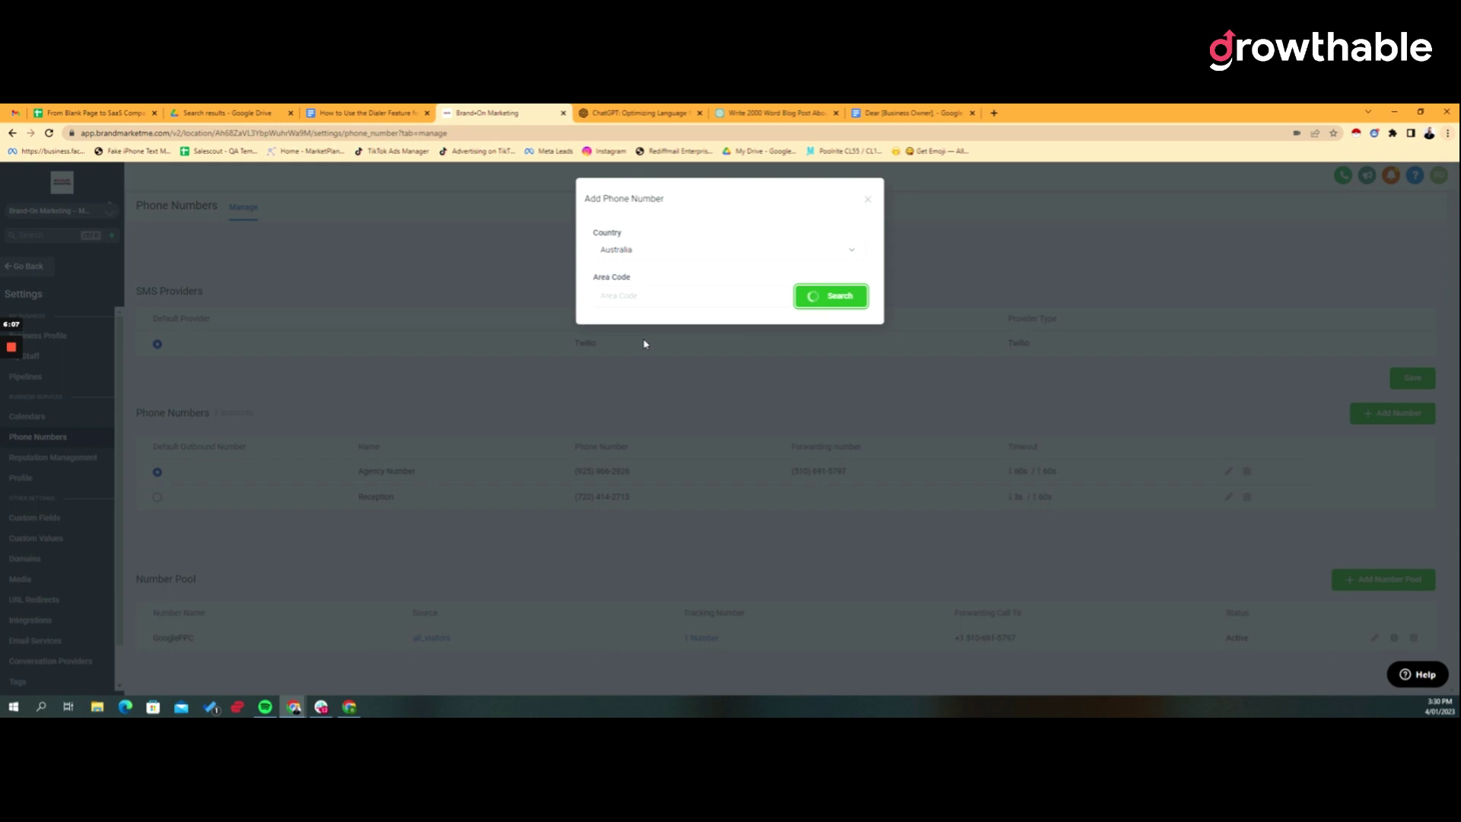
scroll(656, 350, down, 5)
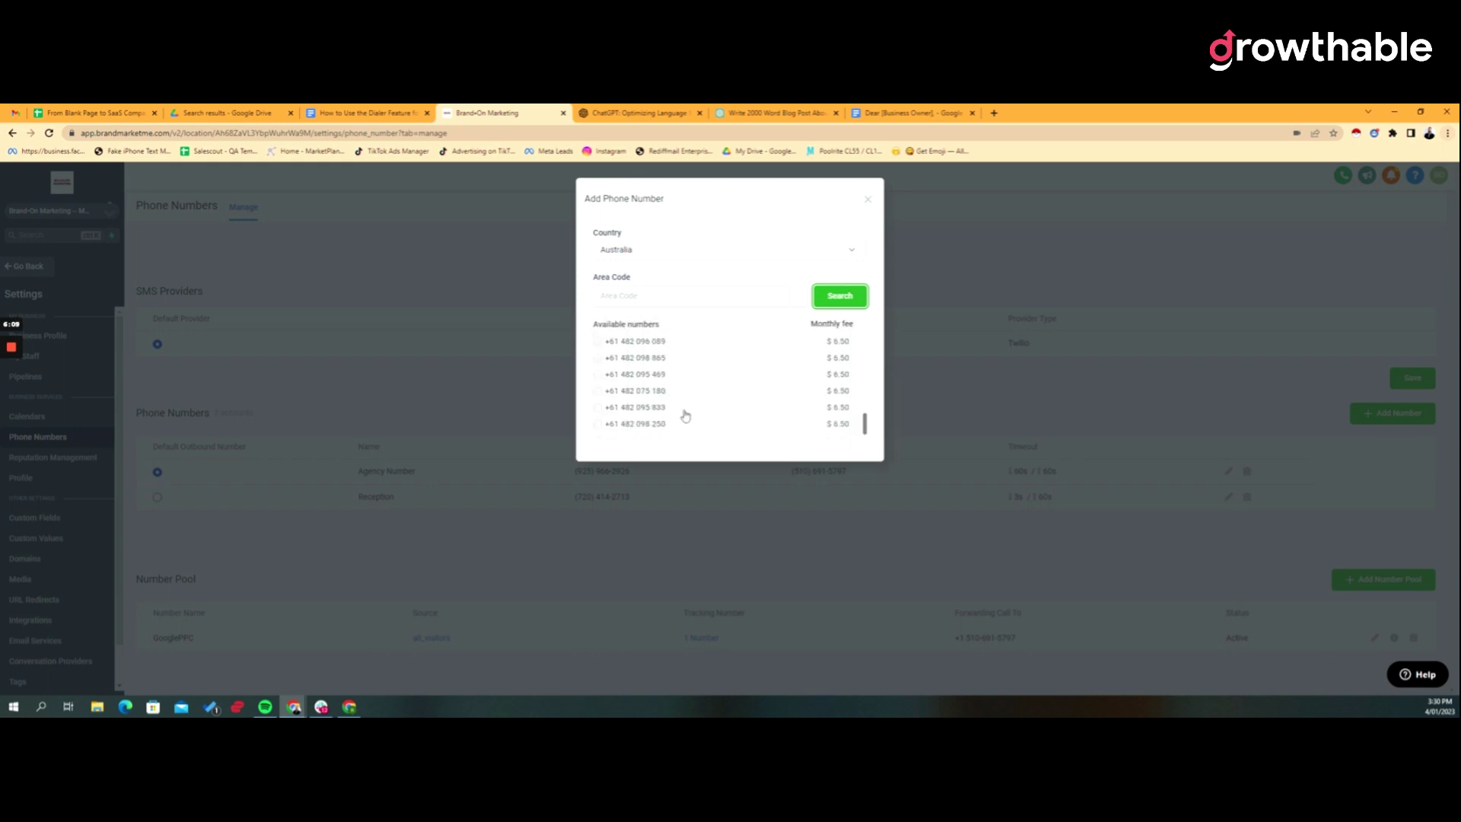
scroll(696, 415, up, 3)
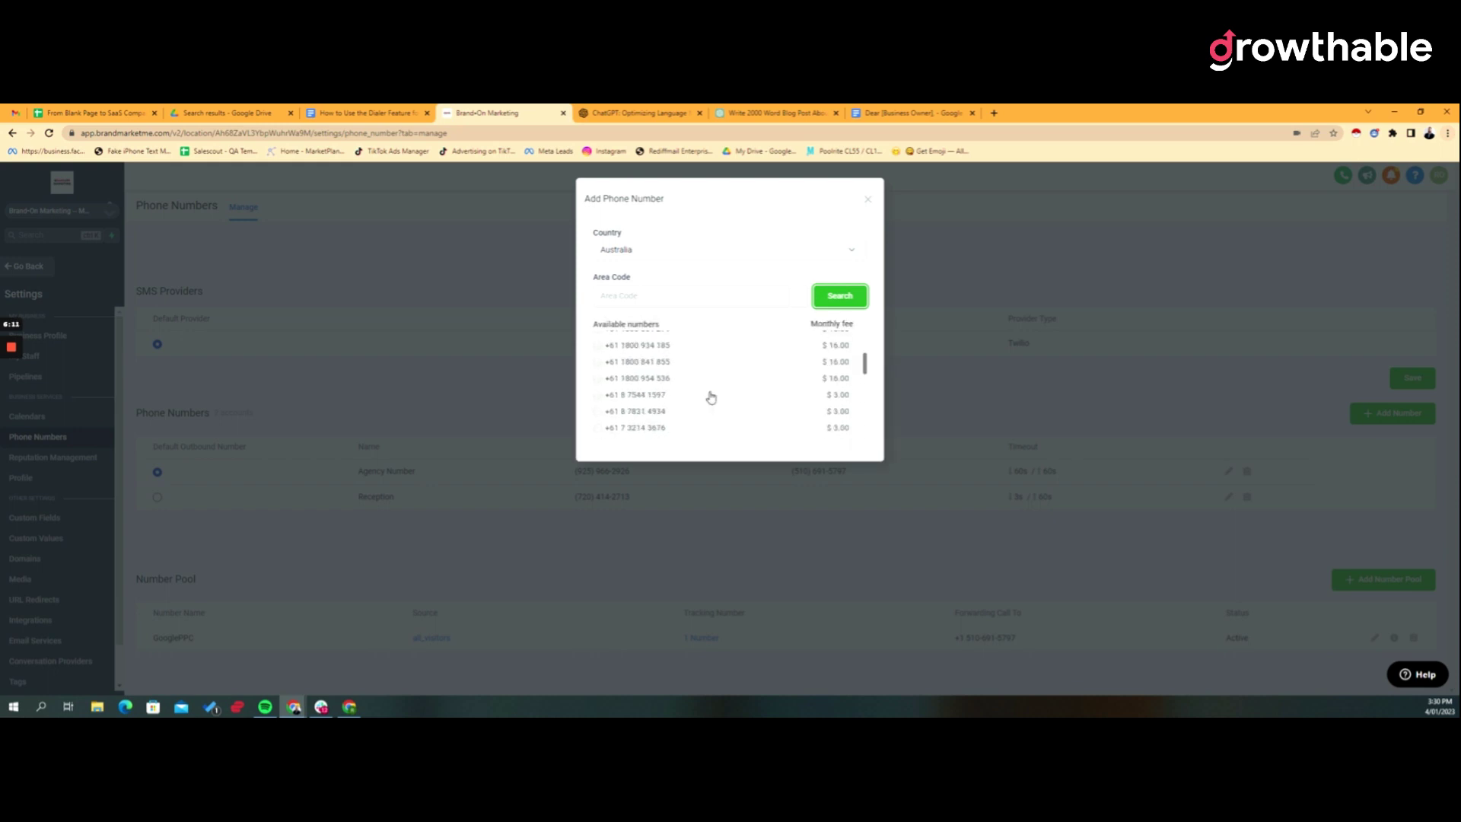
scroll(710, 400, down, 5)
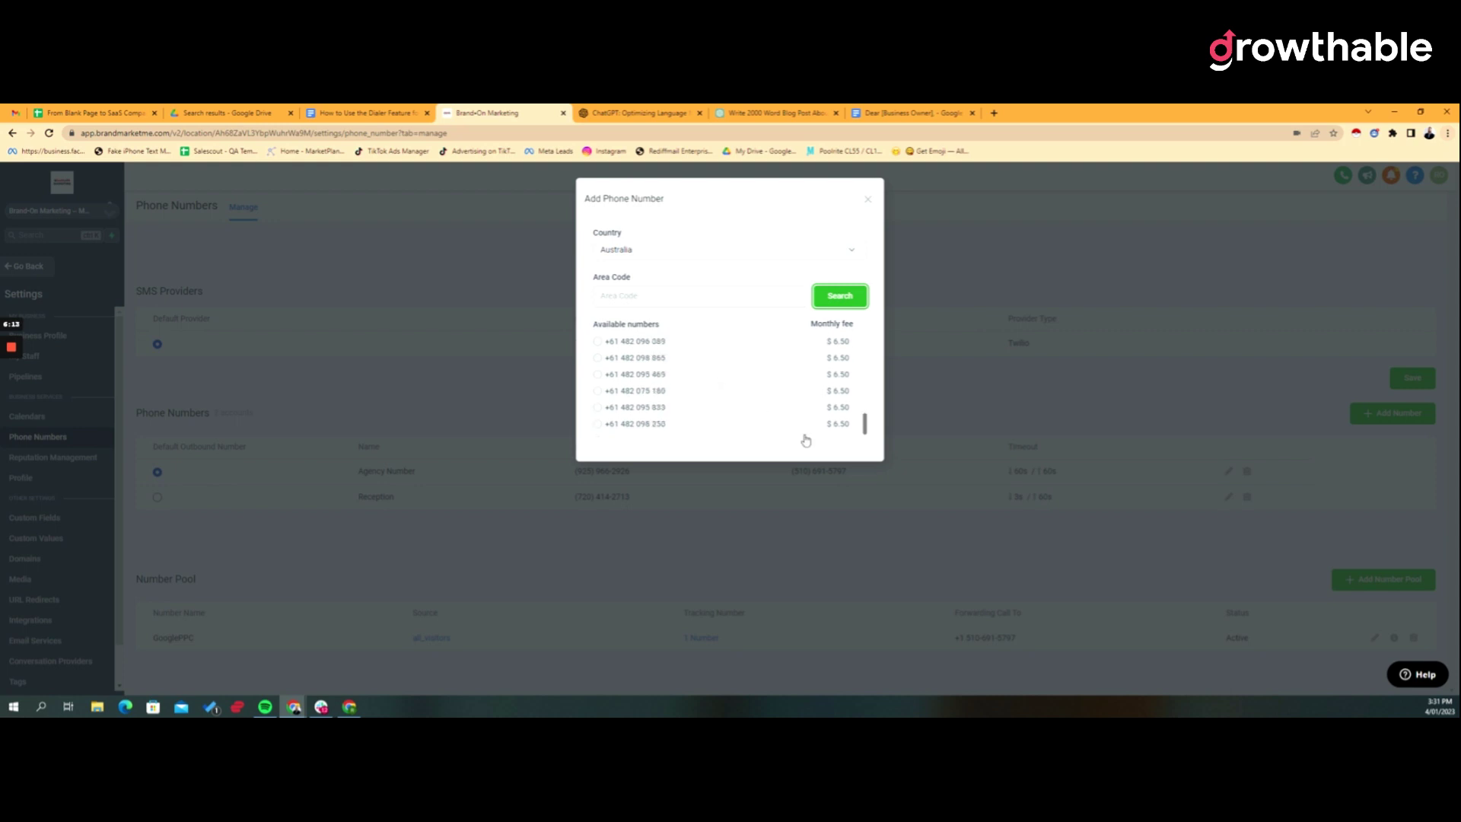
scroll(795, 422, up, 4)
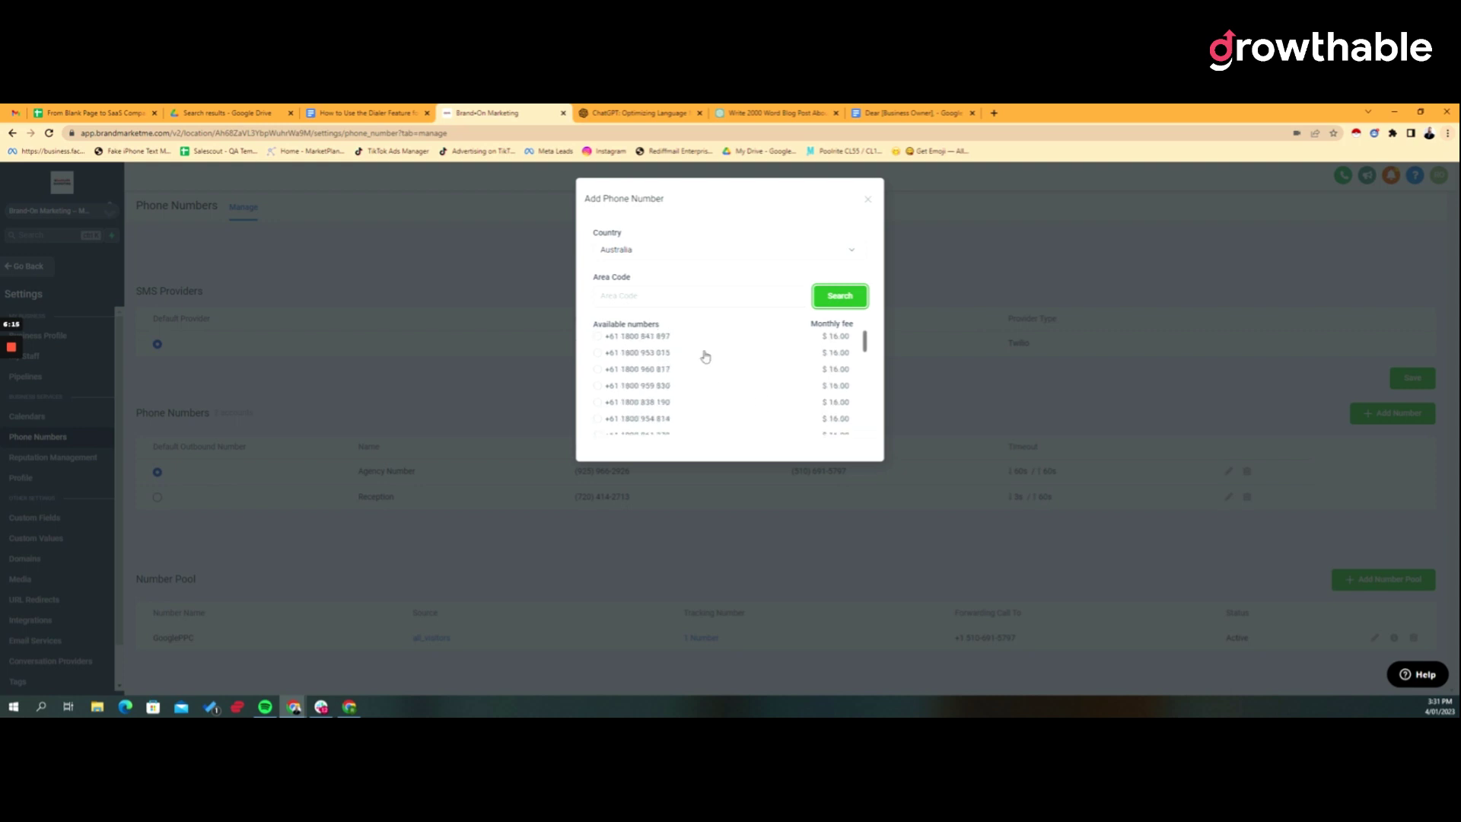
scroll(704, 380, down, 3)
scroll(707, 407, down, 1)
click(646, 423)
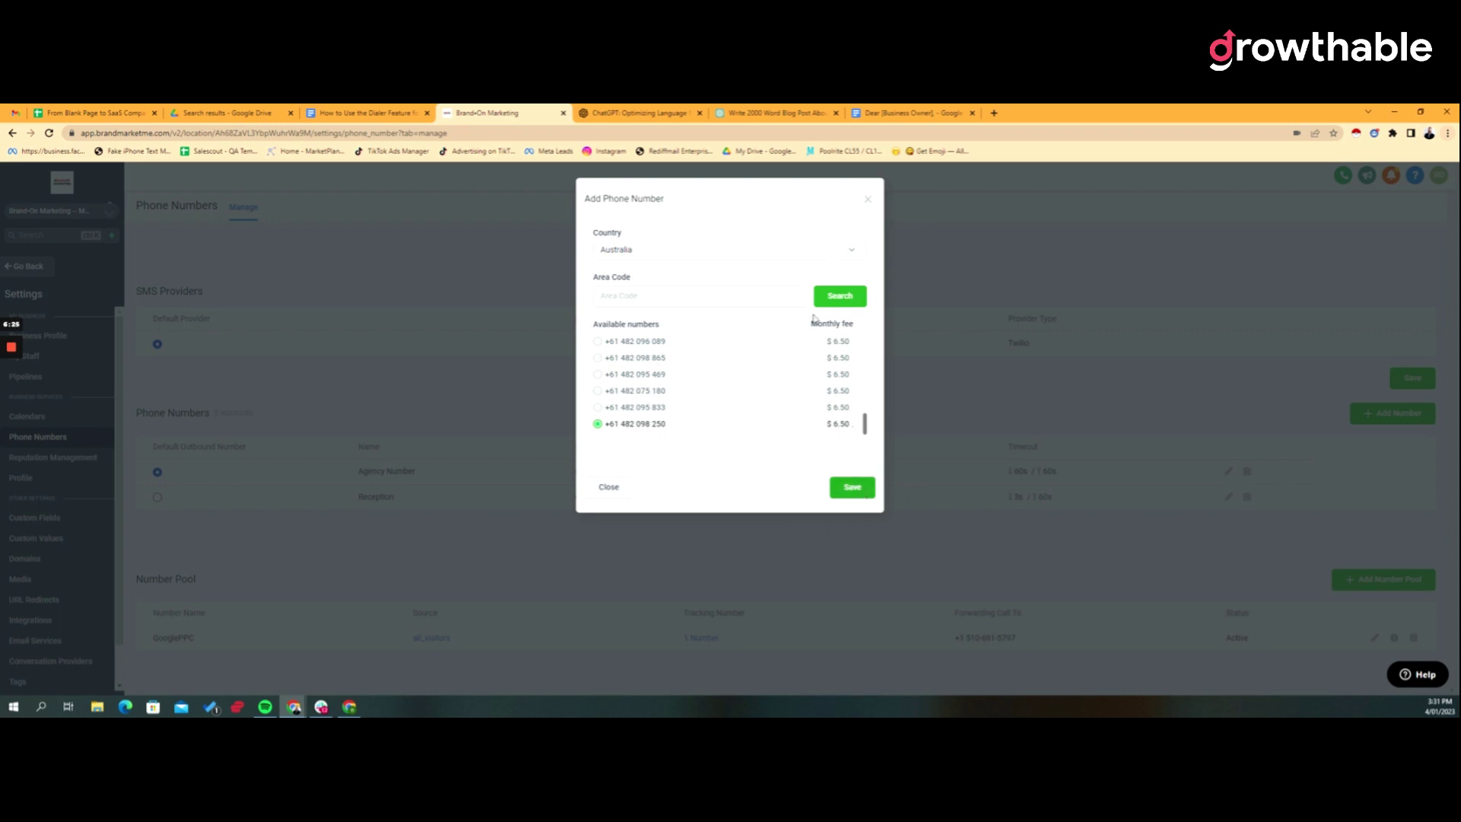
click(847, 491)
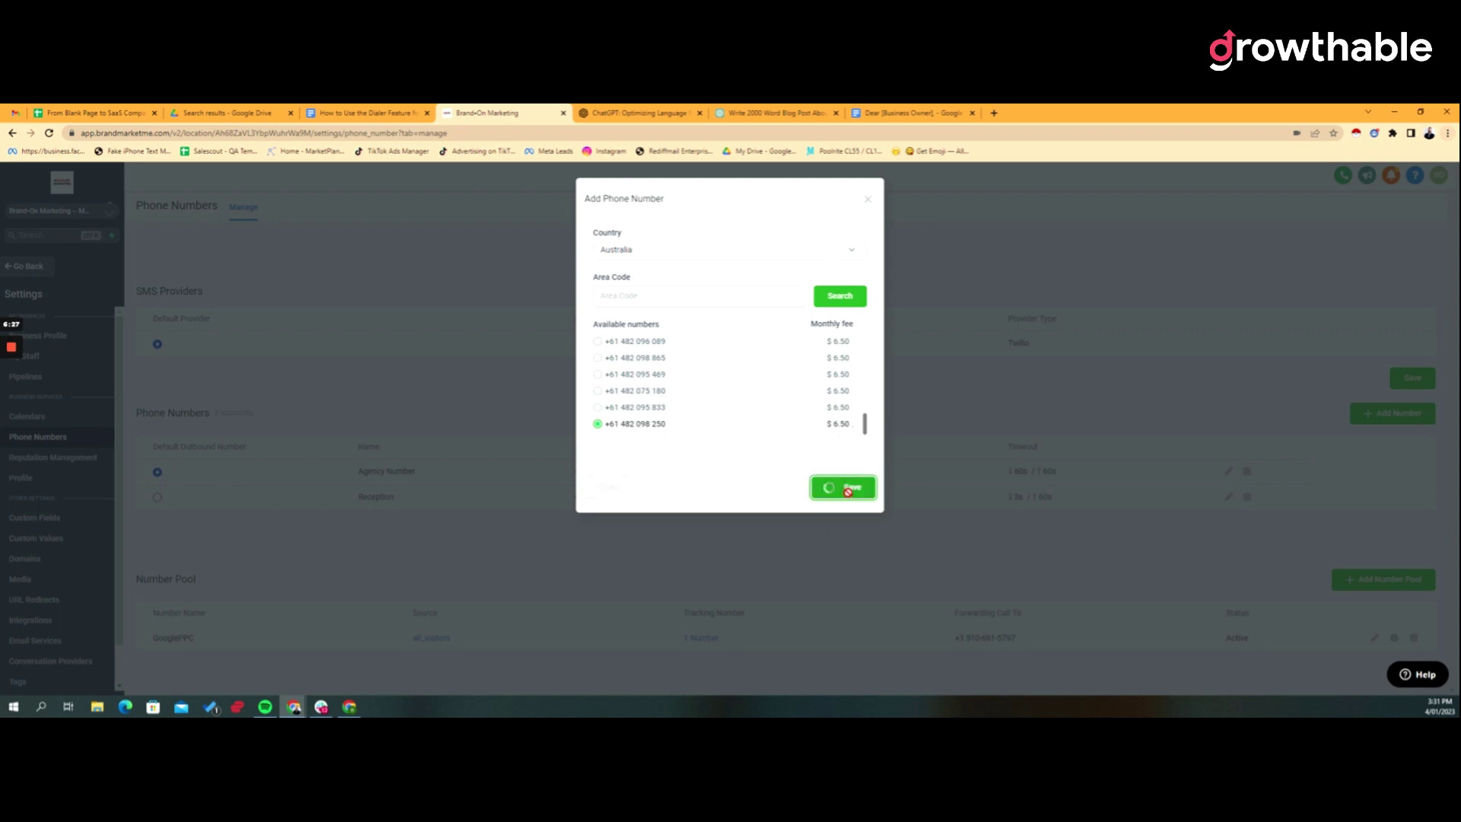